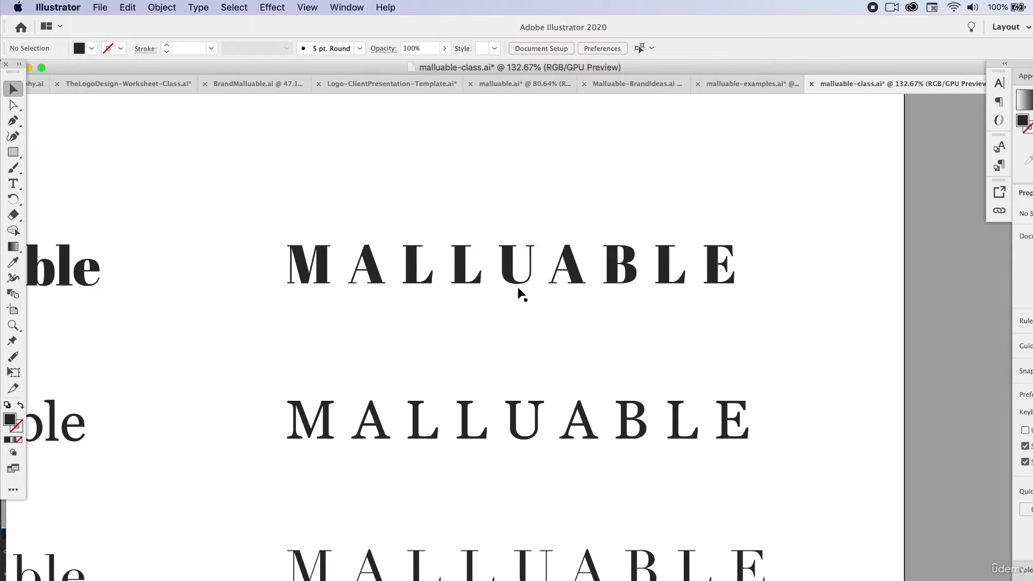
Delete the Abril Fatface row, both the lowercase and the uppercase wordmark.
{"action": "scroll", "coordinate": [496, 287], "scroll_direction": "down", "scroll_amount": 5}
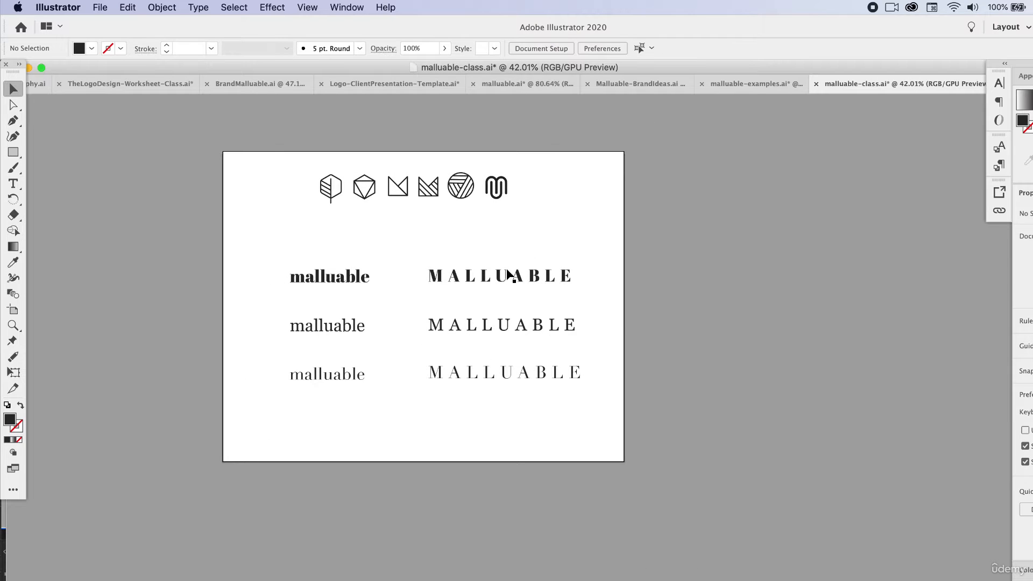
{"action": "left_click", "coordinate": [506, 276]}
{"action": "left_click_drag", "start_coordinate": [351, 249], "coordinate": [484, 294]}
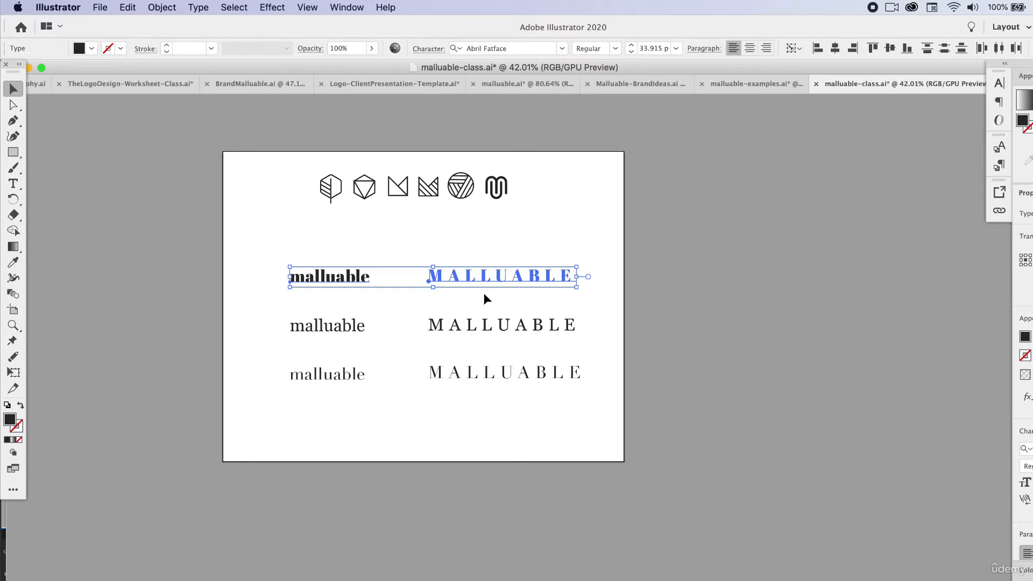
{"action": "key", "text": "Delete"}
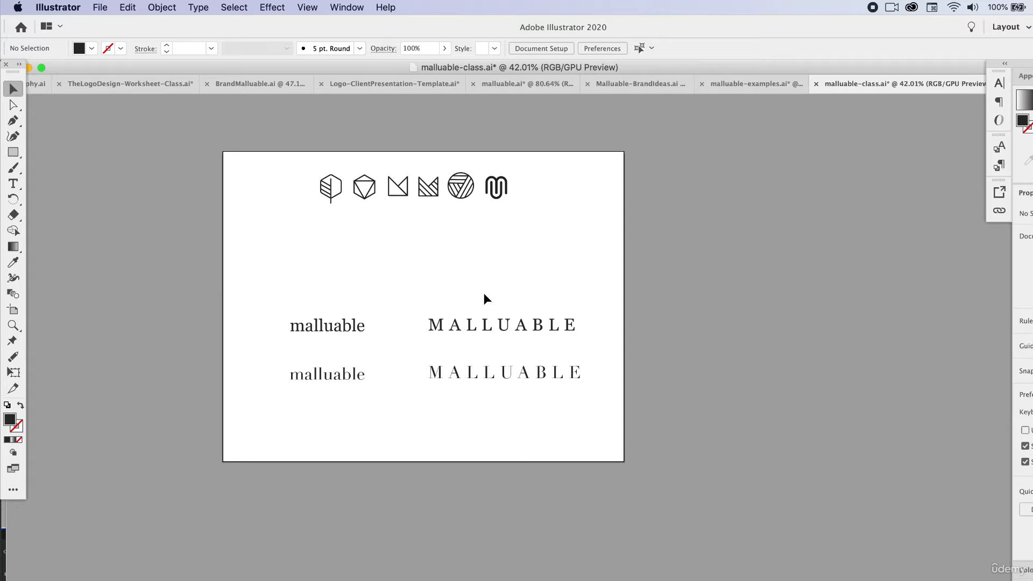
Compare the two remaining rows up close and delete the Didot pair of wordmarks in the lower row.
{"action": "scroll", "coordinate": [402, 363], "scroll_direction": "up", "scroll_amount": 2}
{"action": "scroll", "coordinate": [403, 364], "scroll_direction": "up", "scroll_amount": 3}
{"action": "left_click", "coordinate": [514, 387]}
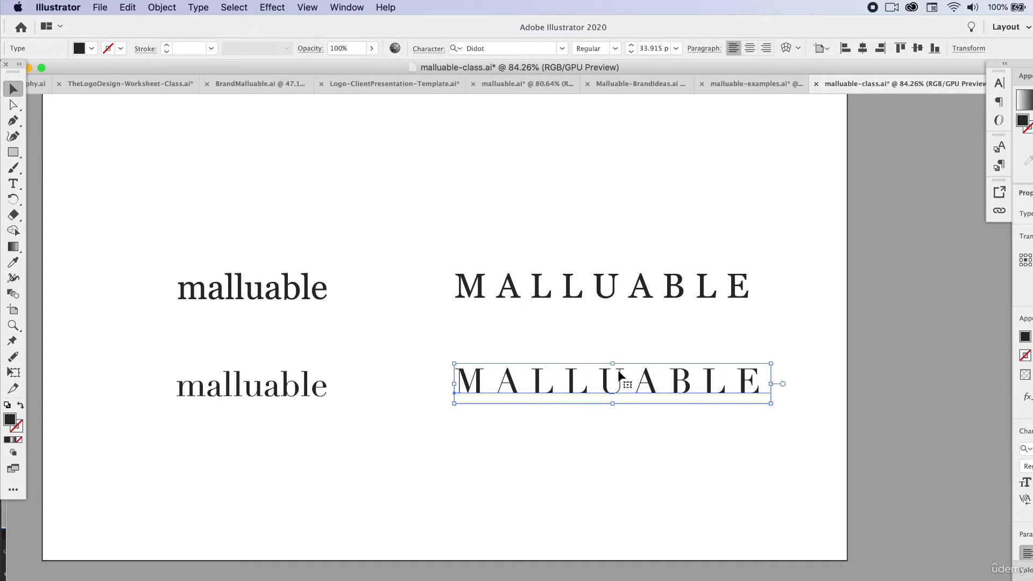
{"action": "left_click", "coordinate": [531, 328]}
{"action": "scroll", "coordinate": [531, 401], "scroll_direction": "down", "scroll_amount": 1}
{"action": "scroll", "coordinate": [535, 383], "scroll_direction": "up", "scroll_amount": 4}
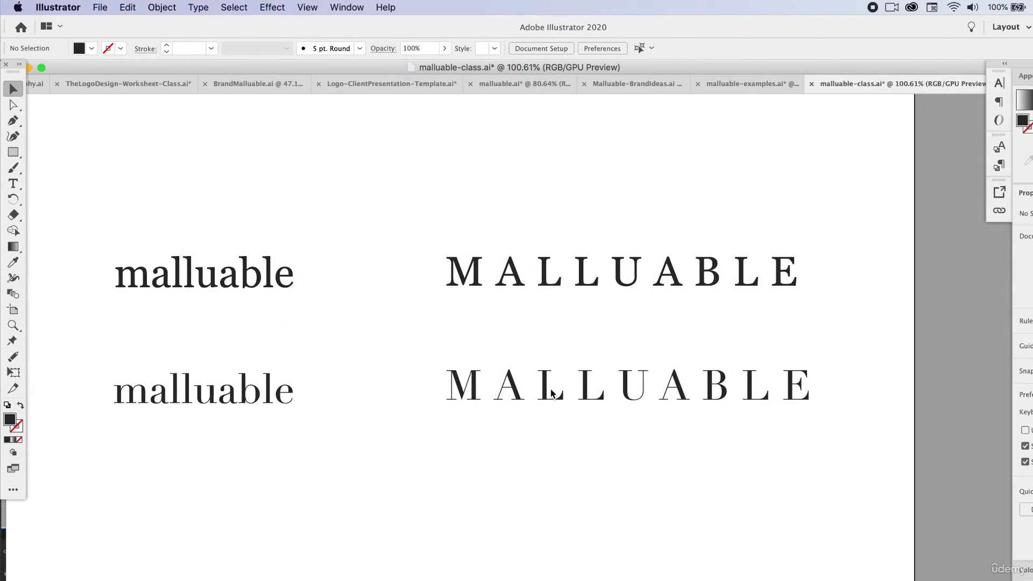
{"action": "scroll", "coordinate": [551, 389], "scroll_direction": "down", "scroll_amount": 10}
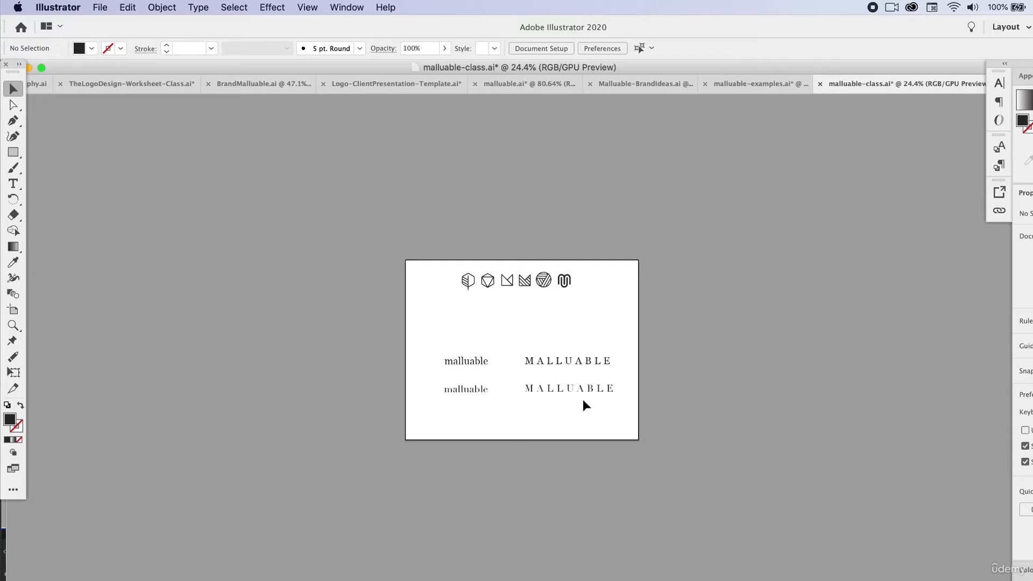
{"action": "left_click_drag", "start_coordinate": [583, 399], "coordinate": [421, 376]}
{"action": "key", "text": "Delete"}
Delete the lowercase Georgia wordmark and move the uppercase MALLUABLE toward the centre of the artboard.
{"action": "scroll", "coordinate": [513, 380], "scroll_direction": "up", "scroll_amount": 6}
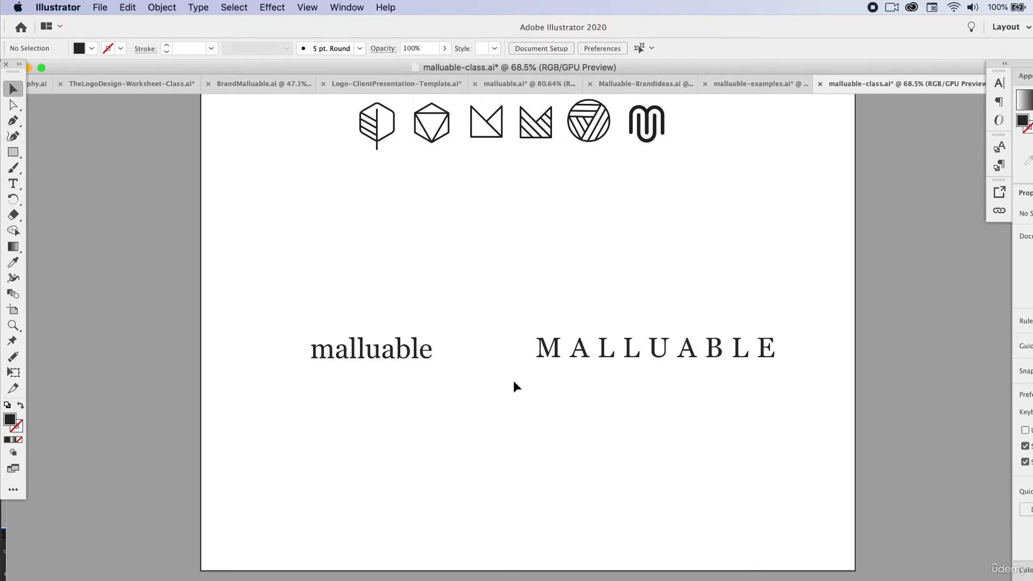
{"action": "scroll", "coordinate": [515, 384], "scroll_direction": "up", "scroll_amount": 2}
{"action": "left_click", "coordinate": [560, 323]}
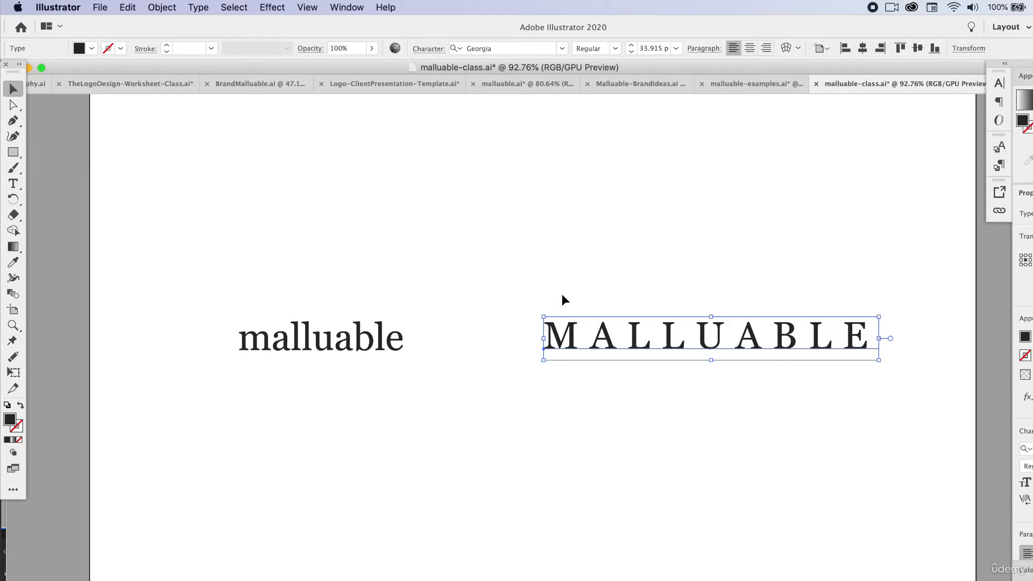
{"action": "left_click", "coordinate": [662, 299]}
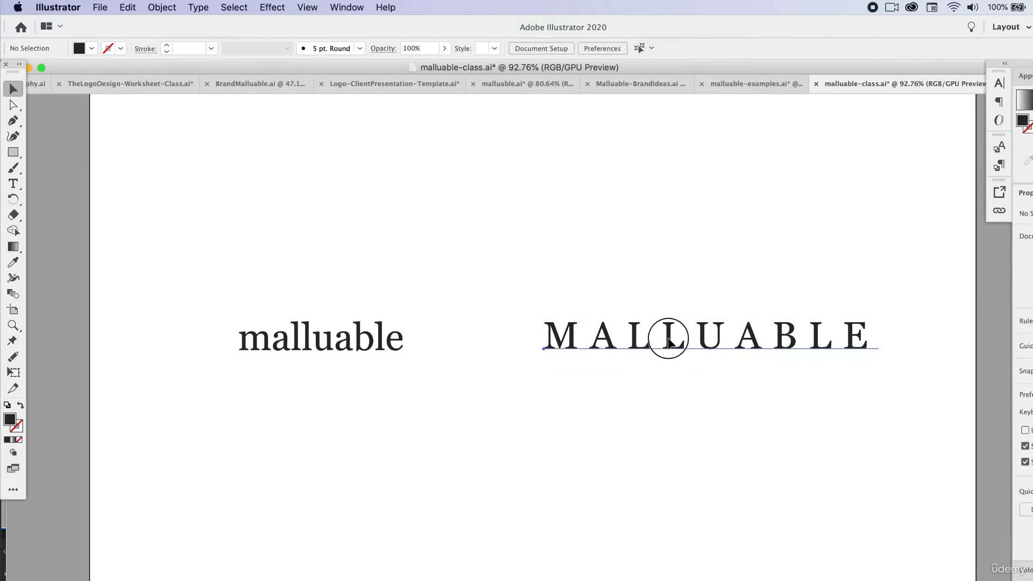
{"action": "left_click", "coordinate": [667, 338]}
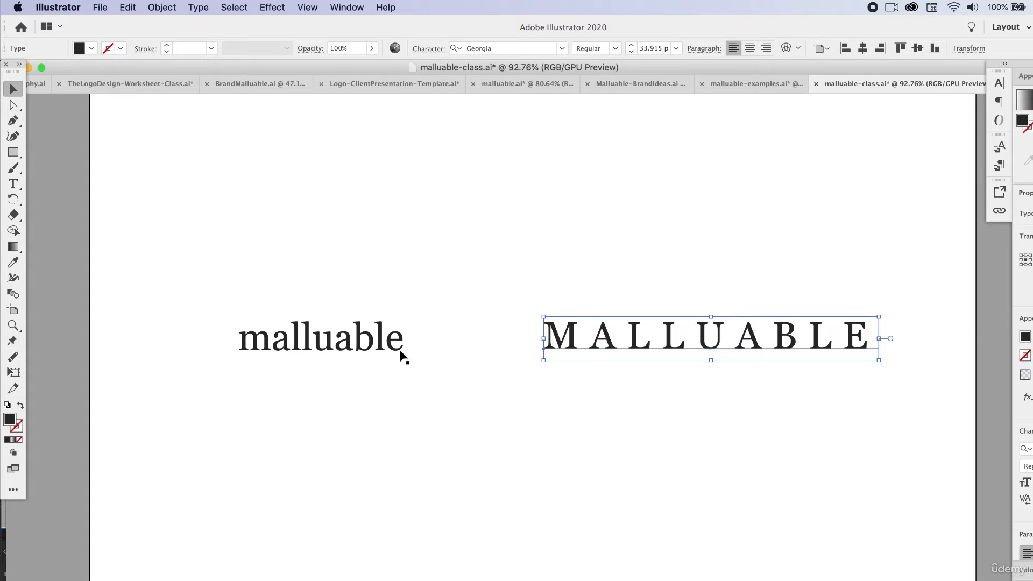
{"action": "left_click", "coordinate": [304, 351]}
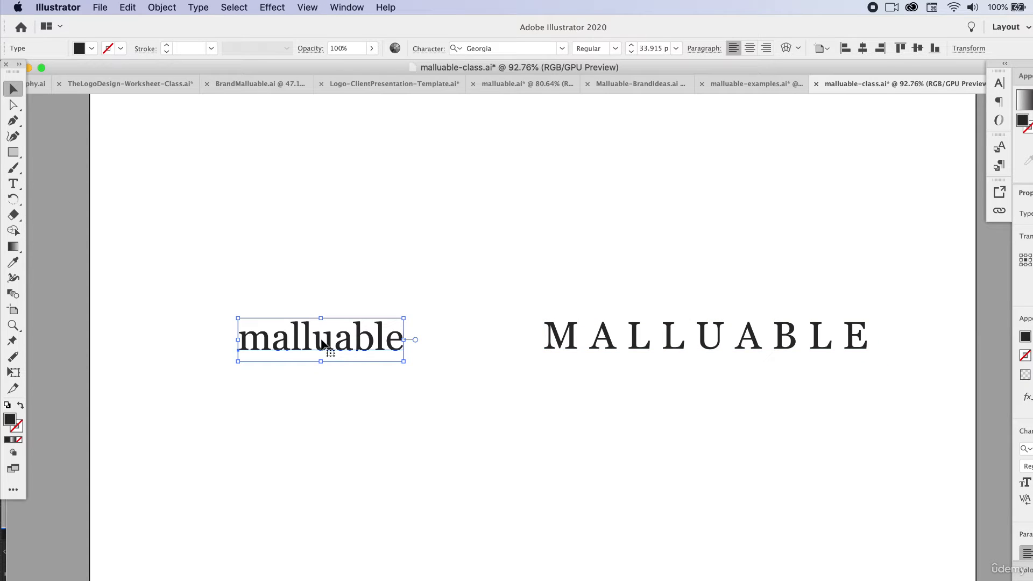
{"action": "left_click", "coordinate": [725, 351]}
{"action": "left_click", "coordinate": [311, 347]}
{"action": "left_click_drag", "start_coordinate": [374, 343], "coordinate": [180, 390]}
{"action": "key", "text": "Delete"}
{"action": "left_click_drag", "start_coordinate": [604, 335], "coordinate": [365, 355]}
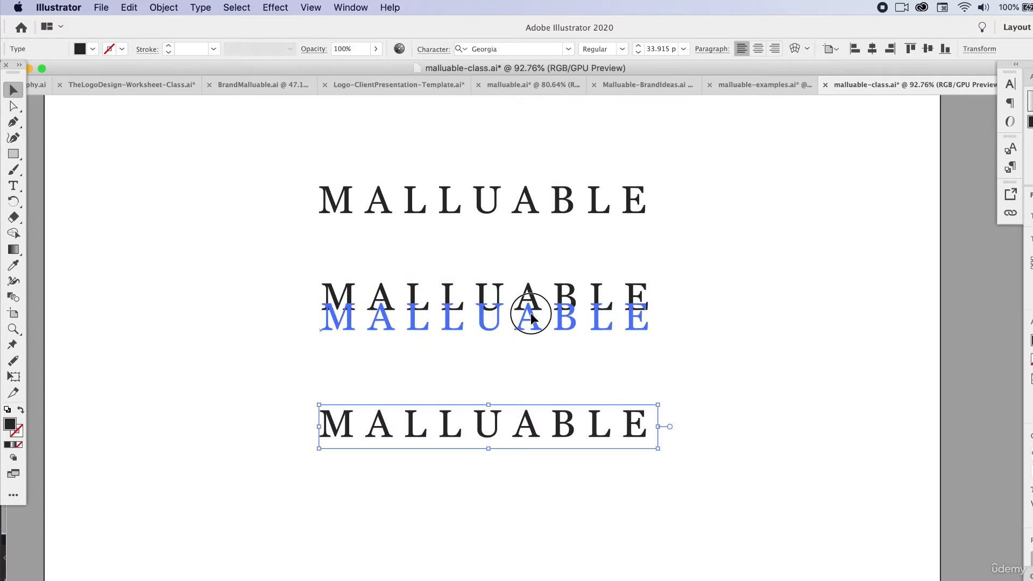
Widen the tracking of the middle MALLUABLE copy until its letters look disconnected, and recentre it between the other two.
{"action": "left_click", "coordinate": [433, 49]}
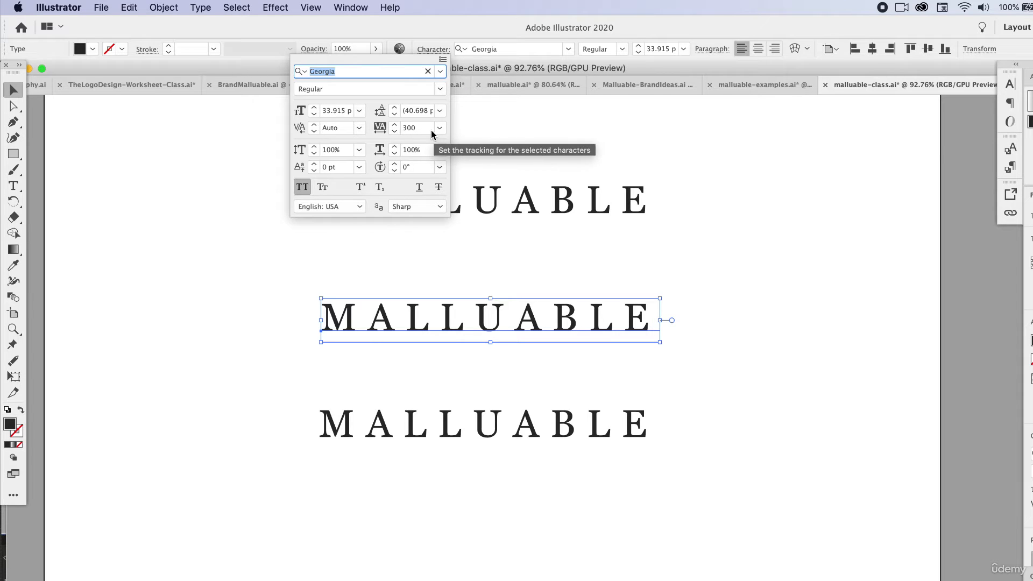
{"action": "left_click", "coordinate": [430, 48]}
{"action": "left_click", "coordinate": [430, 47]}
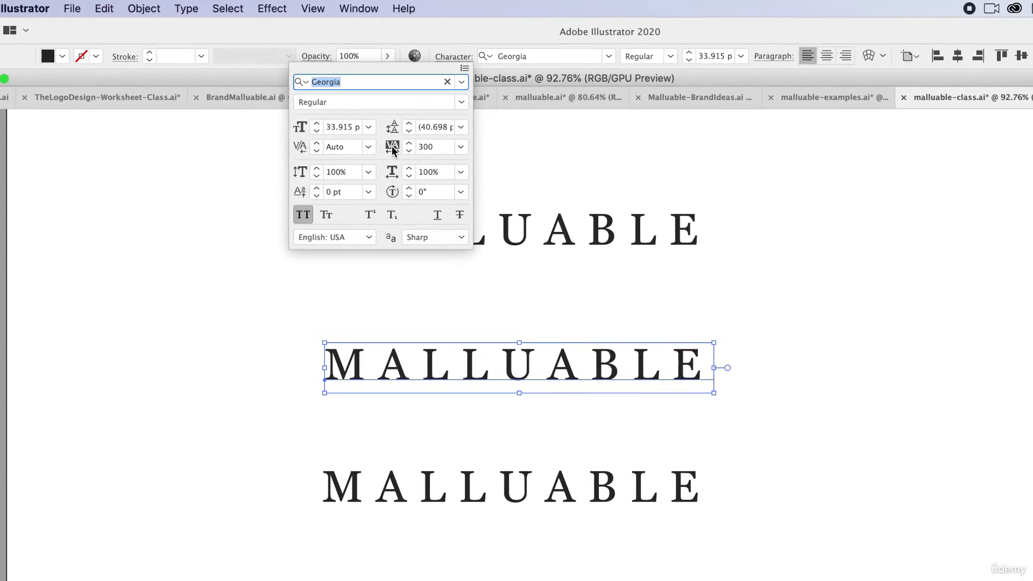
{"action": "left_click", "coordinate": [445, 143]}
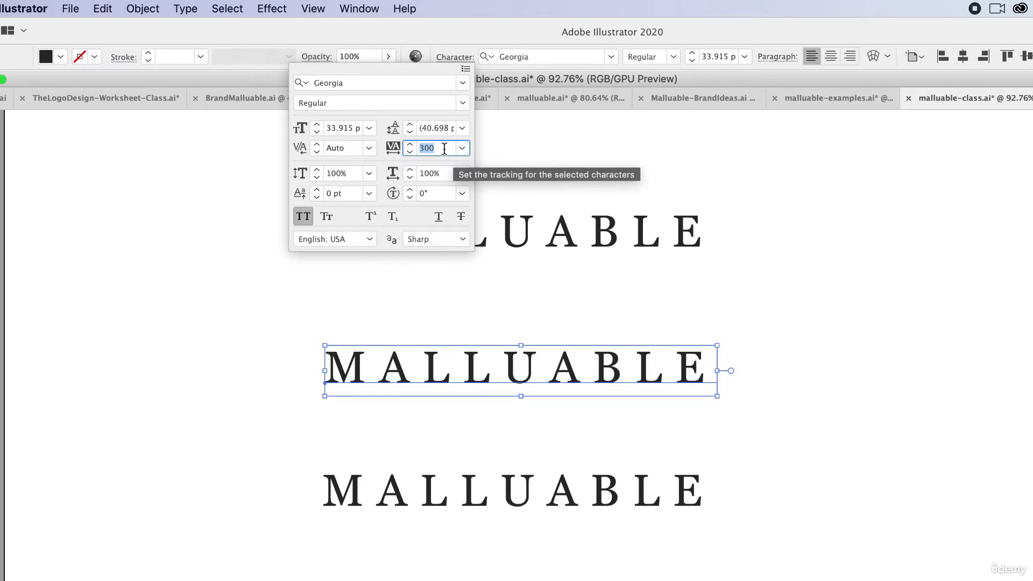
{"action": "type", "text": "666"}
{"action": "key", "text": "Return"}
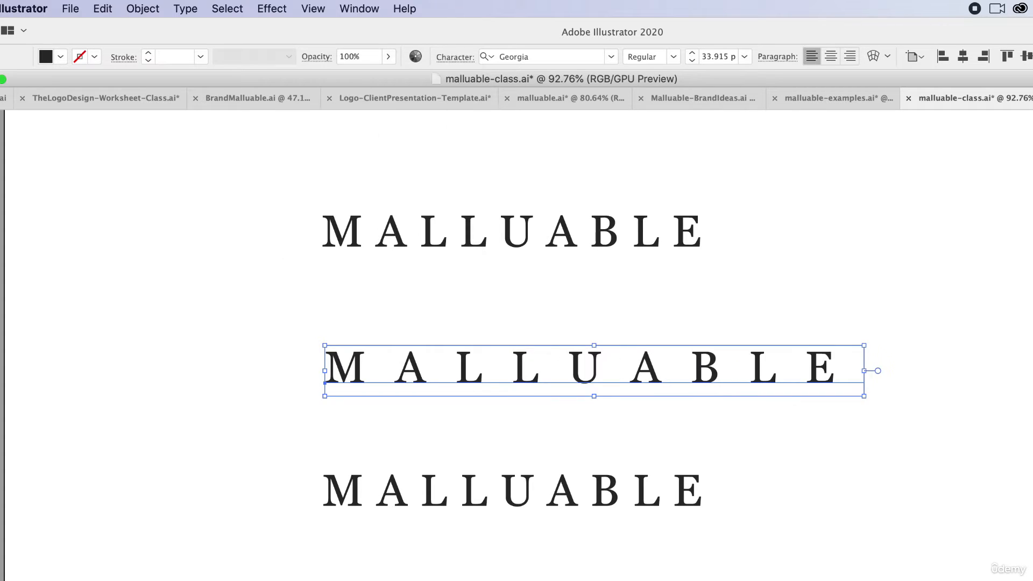
{"action": "left_click_drag", "start_coordinate": [654, 372], "coordinate": [593, 389]}
Set the top wordmark's tracking to 200 and centre it above the widely spaced copy.
{"action": "left_click", "coordinate": [563, 235]}
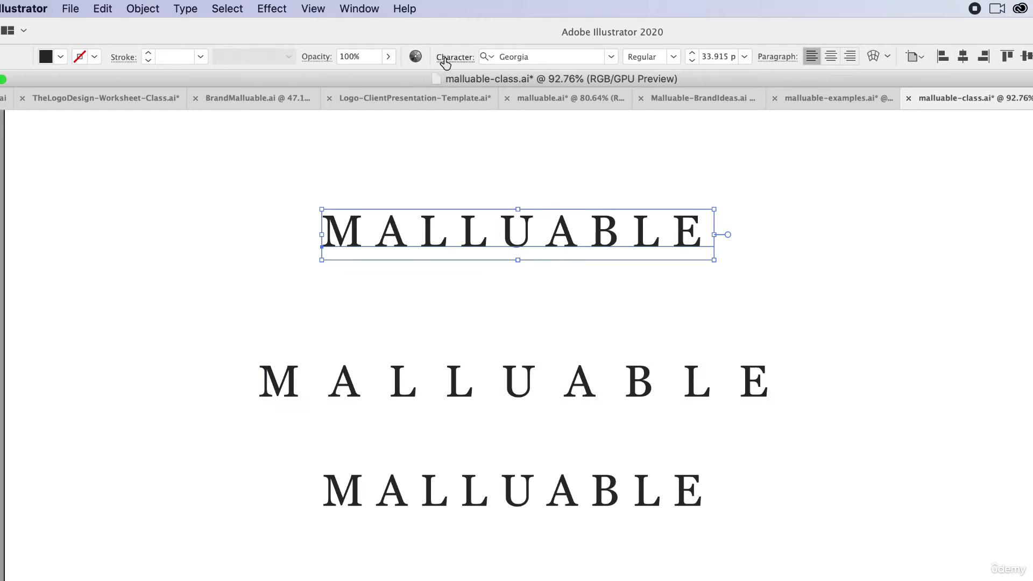
{"action": "left_click", "coordinate": [446, 57]}
{"action": "double_click", "coordinate": [439, 147]}
{"action": "type", "text": "200"}
{"action": "key", "text": "Return"}
{"action": "left_click_drag", "start_coordinate": [595, 237], "coordinate": [614, 277]}
{"action": "left_click", "coordinate": [789, 579]}
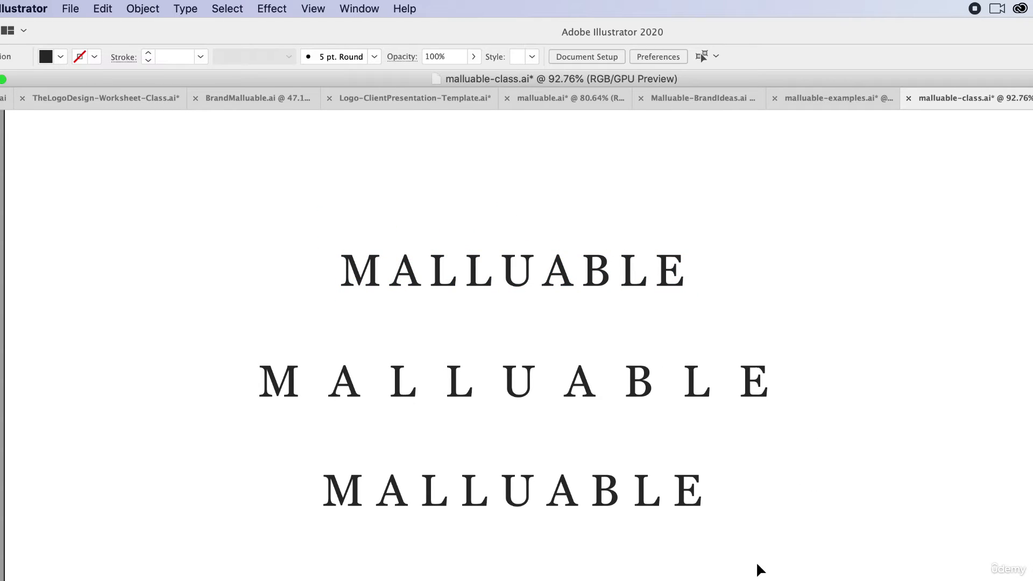
Shift the lowest wordmark slightly down and compare the letter spacing of the wide and tight versions.
{"action": "left_click_drag", "start_coordinate": [644, 492], "coordinate": [644, 508]}
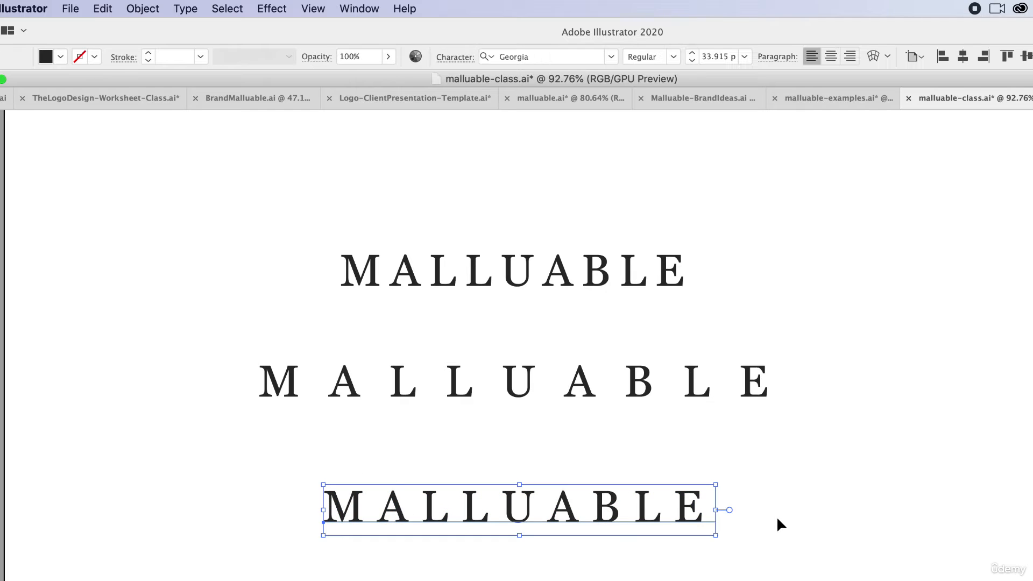
{"action": "left_click", "coordinate": [766, 469]}
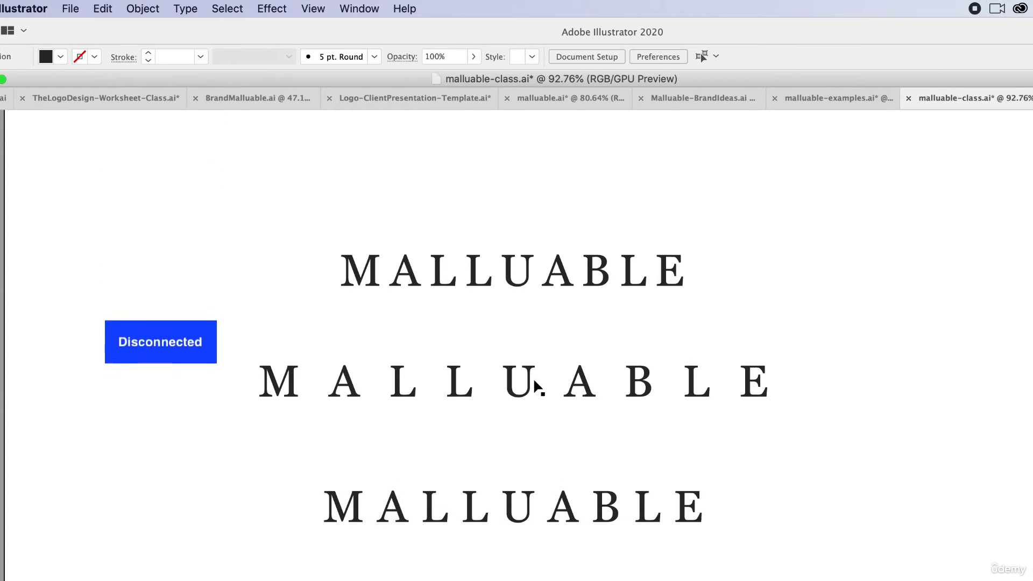
{"action": "left_click", "coordinate": [511, 385]}
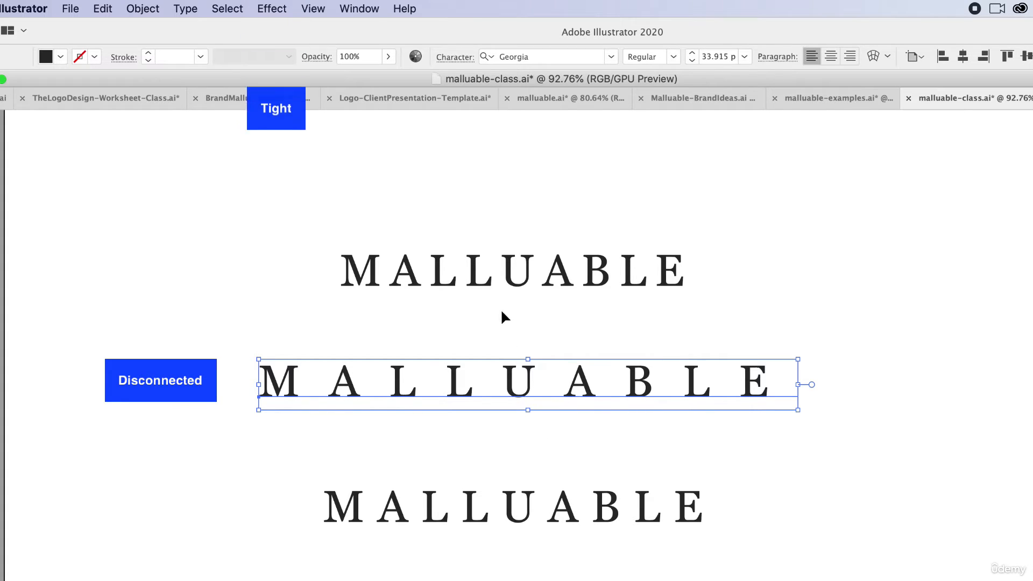
{"action": "left_click", "coordinate": [508, 275]}
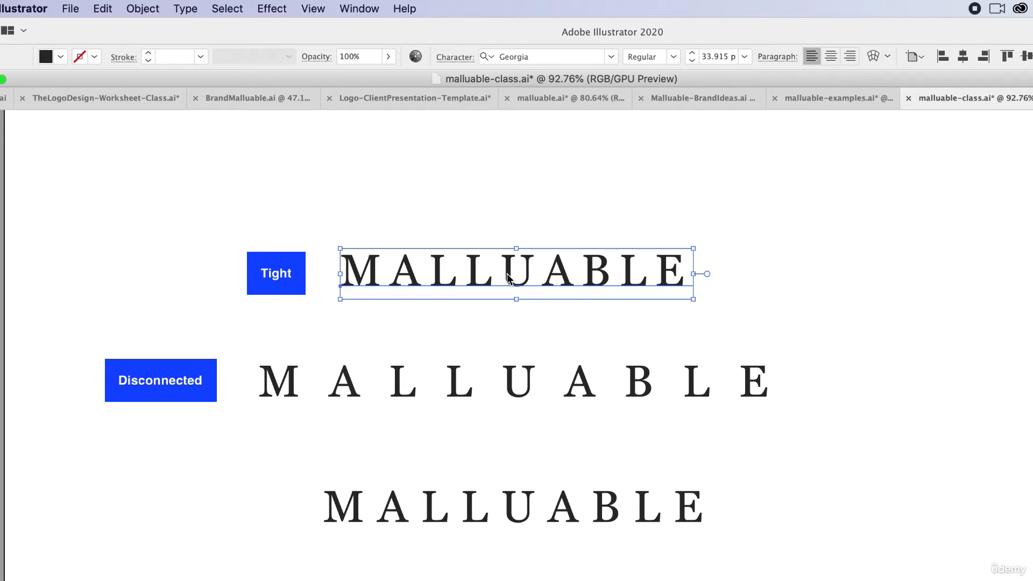
Set the lowest wordmark's tracking to 400 and recentre it just below the widely spaced version.
{"action": "left_click", "coordinate": [473, 521]}
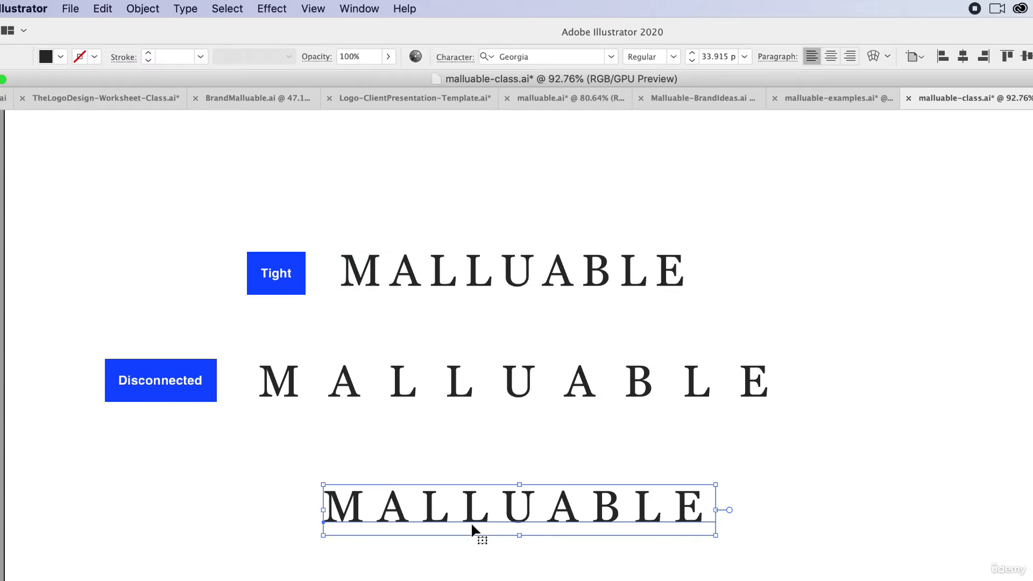
{"action": "left_click", "coordinate": [453, 58]}
{"action": "left_click", "coordinate": [420, 148]}
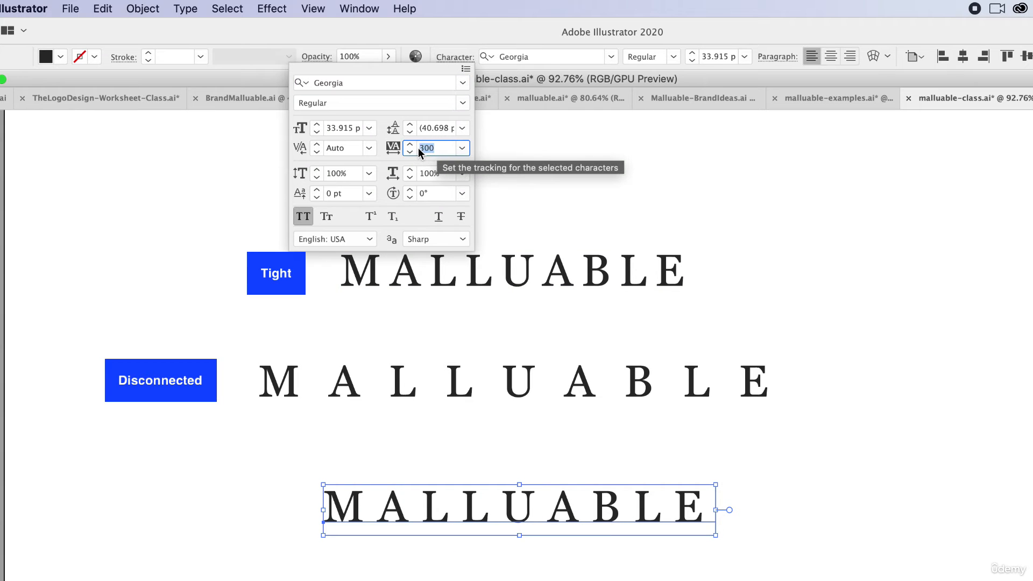
{"action": "type", "text": "400"}
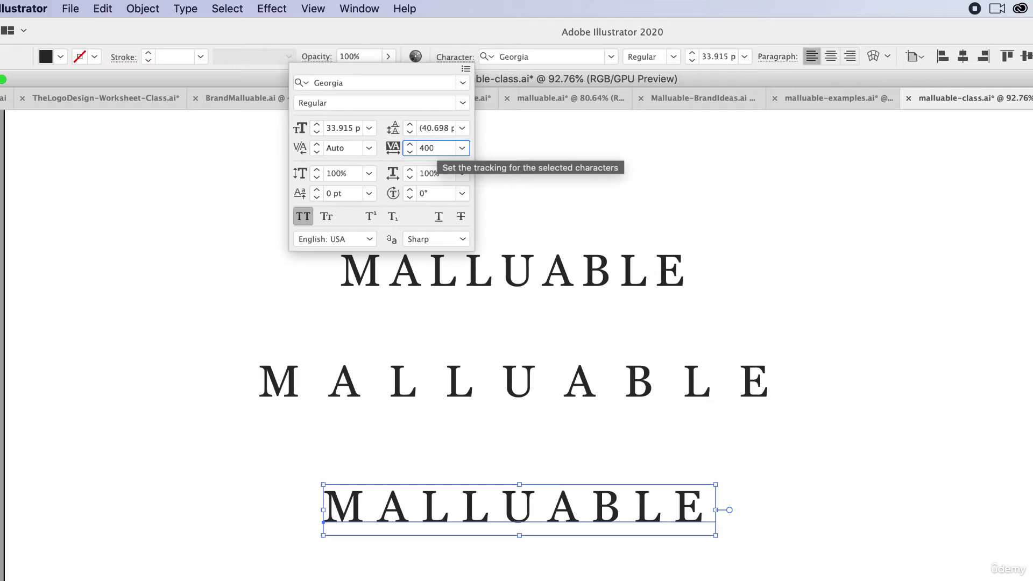
{"action": "key", "text": "Return"}
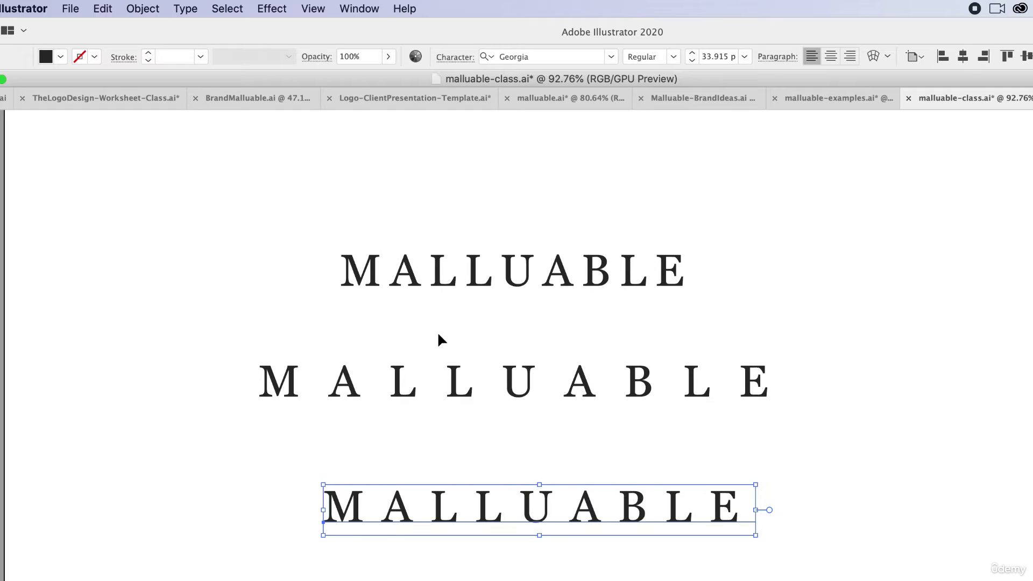
{"action": "left_click_drag", "start_coordinate": [509, 506], "coordinate": [503, 448]}
{"action": "left_click", "coordinate": [505, 540]}
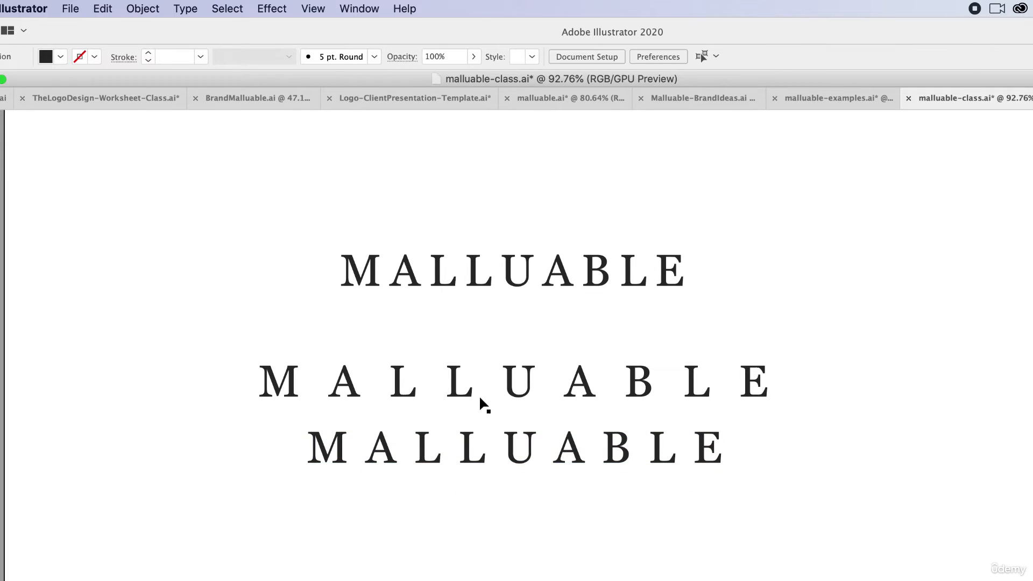
Delete the tightly and the widely spaced wordmarks and move the remaining one up slightly.
{"action": "left_click", "coordinate": [437, 271]}
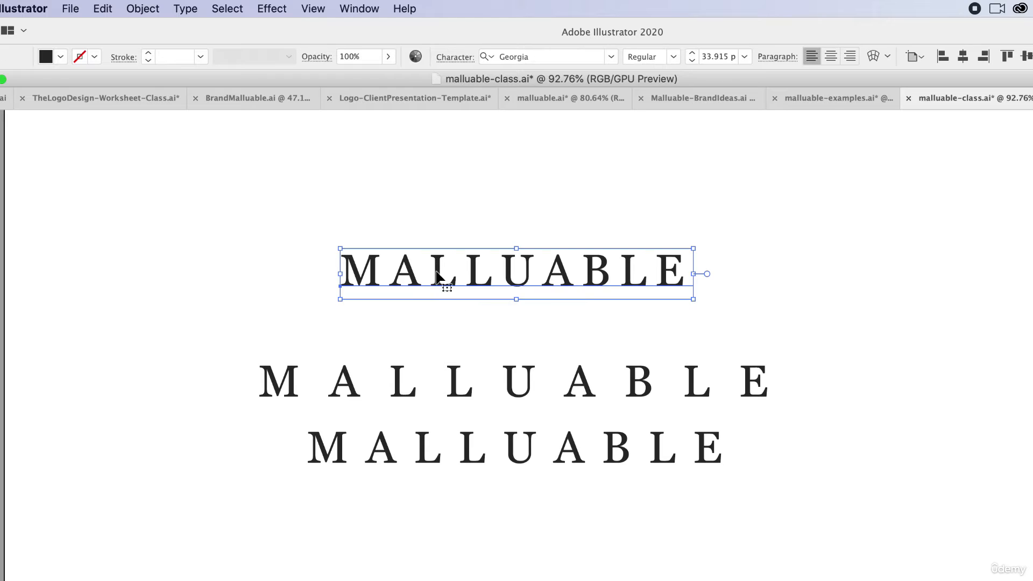
{"action": "key", "text": "Delete"}
{"action": "left_click", "coordinate": [458, 385]}
{"action": "key", "text": "Delete"}
{"action": "left_click_drag", "start_coordinate": [513, 461], "coordinate": [511, 420]}
{"action": "left_click", "coordinate": [591, 508]}
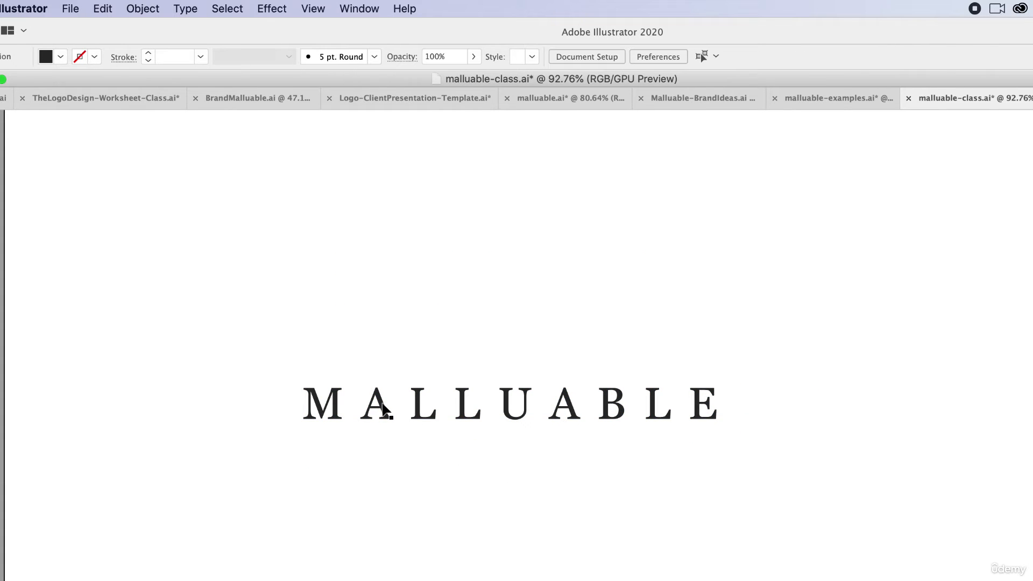
{"action": "scroll", "coordinate": [363, 411], "scroll_direction": "up", "scroll_amount": 3}
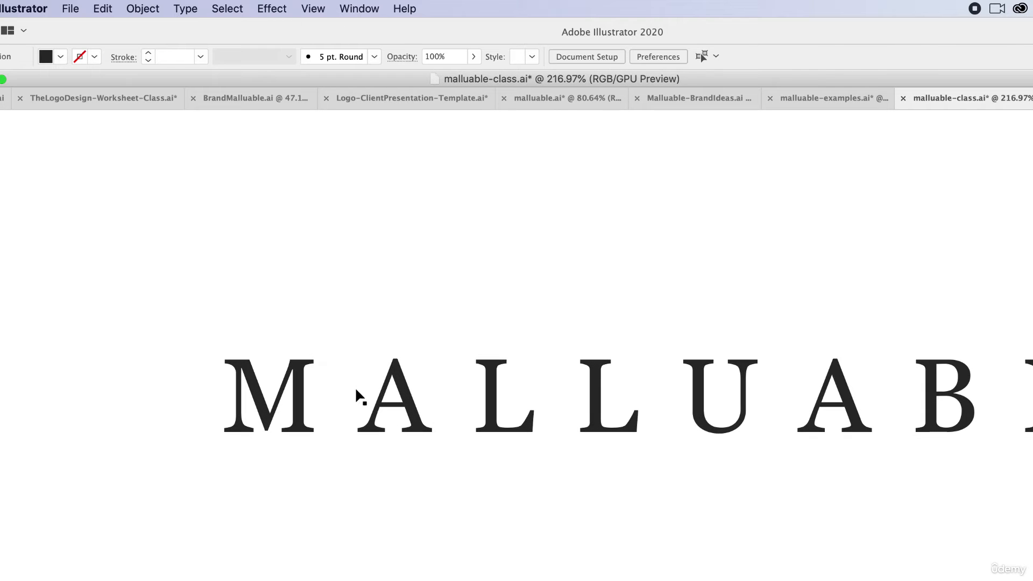
{"action": "left_click", "coordinate": [357, 383]}
{"action": "left_click", "coordinate": [357, 389]}
{"action": "left_click", "coordinate": [301, 389]}
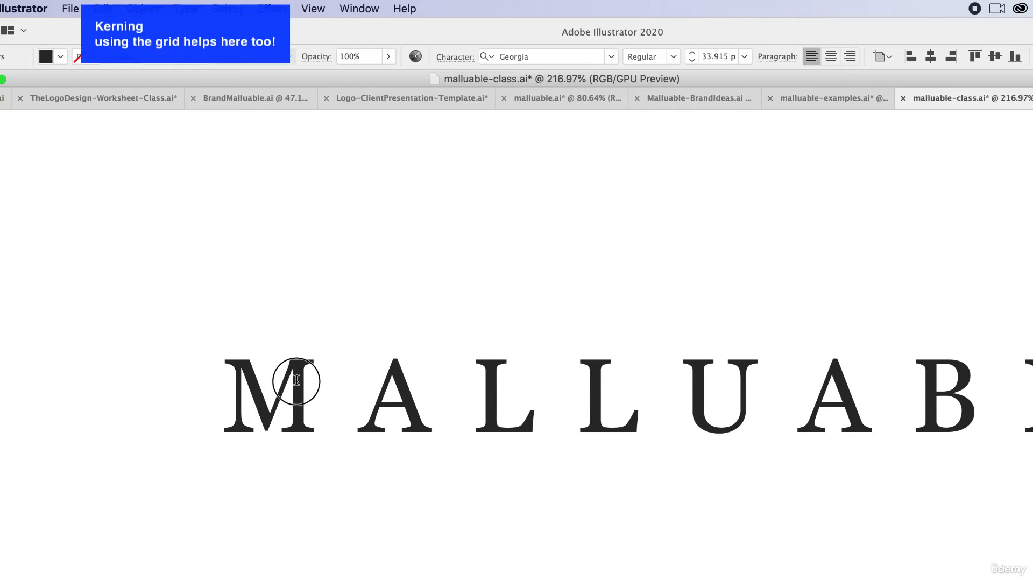
{"action": "left_click", "coordinate": [1, 124]}
Copy the letter M from the wordmark and paste it as a separate text object above the wordmark.
{"action": "left_click_drag", "start_coordinate": [546, 390], "coordinate": [528, 416]}
{"action": "scroll", "coordinate": [646, 462], "scroll_direction": "down", "scroll_amount": 3}
{"action": "scroll", "coordinate": [646, 463], "scroll_direction": "right", "scroll_amount": 3}
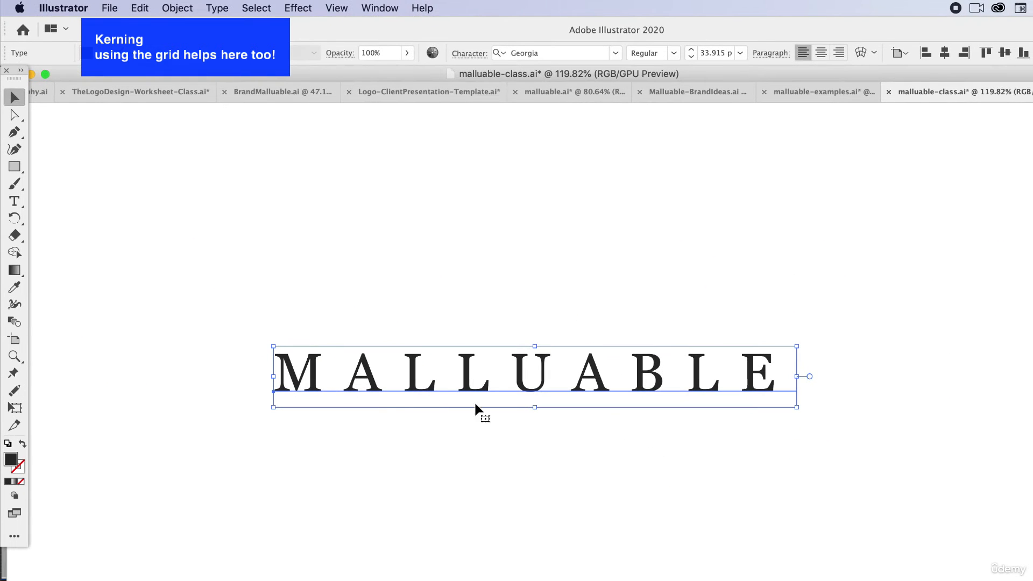
{"action": "key", "text": "t"}
{"action": "left_click_drag", "start_coordinate": [328, 369], "coordinate": [258, 357]}
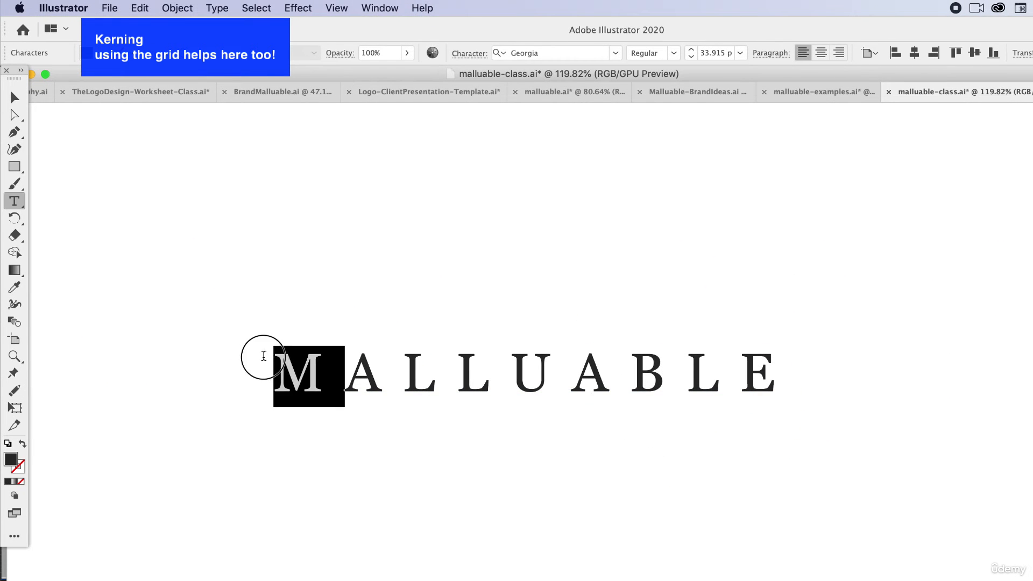
{"action": "key", "text": "super+c"}
{"action": "left_click", "coordinate": [14, 98]}
{"action": "left_click", "coordinate": [14, 201]}
{"action": "left_click", "coordinate": [232, 228]}
{"action": "key", "text": "super+v"}
{"action": "left_click", "coordinate": [15, 98]}
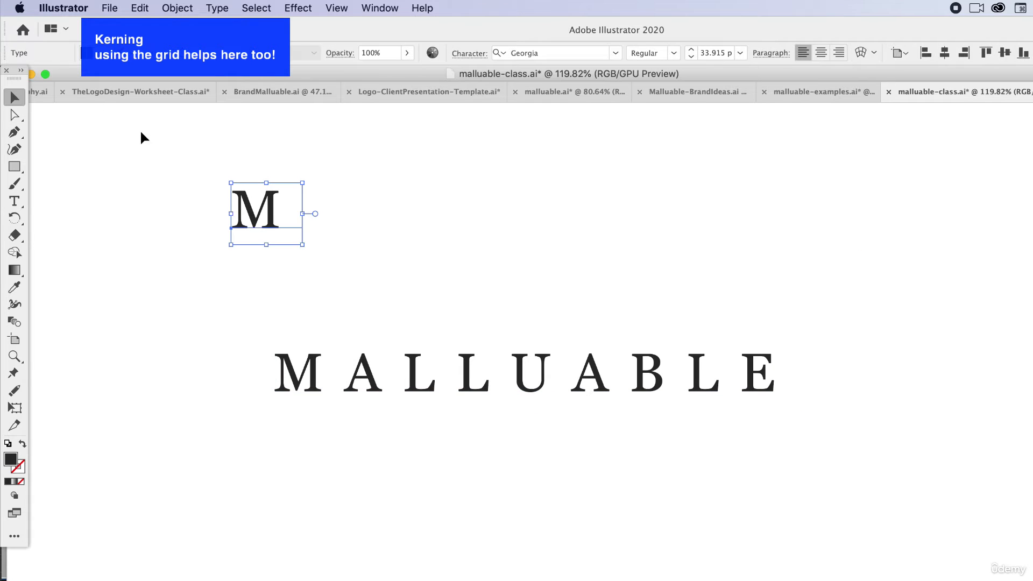
Duplicate the separate M directly beside the original and change the copy's letter to A.
{"action": "left_click_drag", "start_coordinate": [260, 213], "coordinate": [318, 214]}
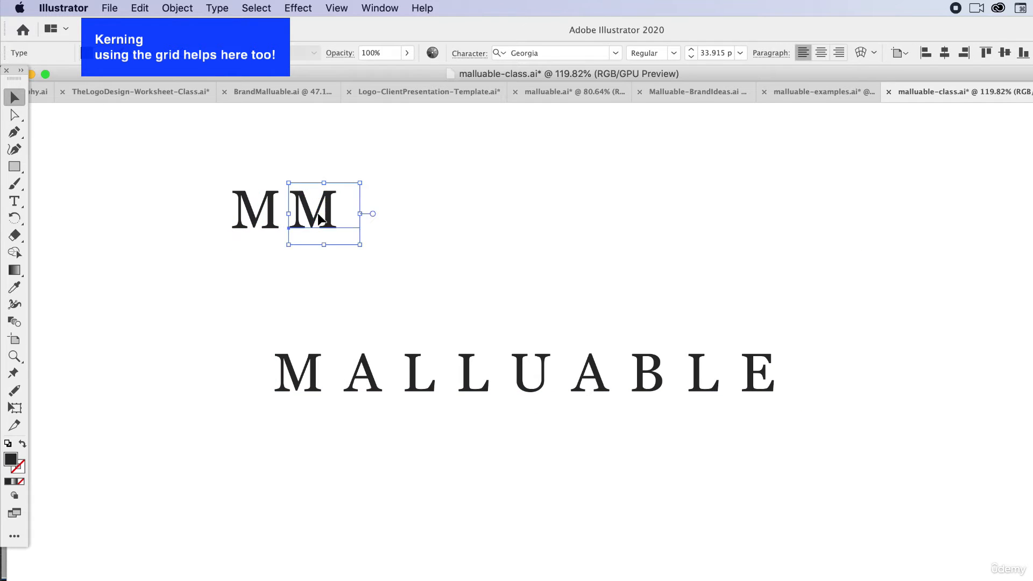
{"action": "double_click", "coordinate": [319, 212]}
{"action": "double_click", "coordinate": [318, 212]}
{"action": "type", "text": "A"}
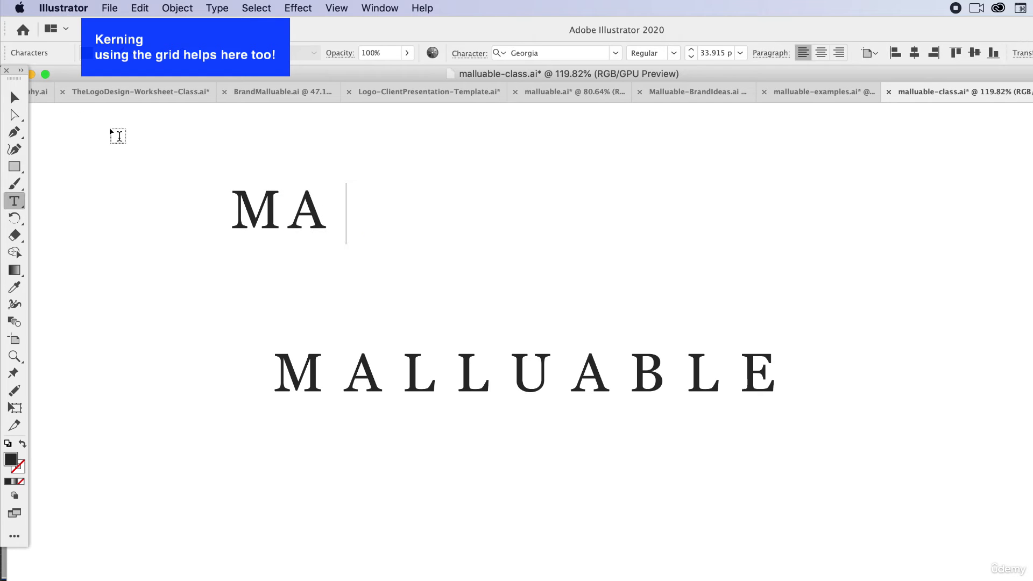
Duplicate the separate letter A directly beside the original and change the copy's letter to L.
{"action": "left_click", "coordinate": [14, 97]}
{"action": "left_click_drag", "start_coordinate": [306, 212], "coordinate": [347, 211]}
{"action": "double_click", "coordinate": [349, 208]}
{"action": "double_click", "coordinate": [349, 209]}
{"action": "type", "text": "L"}
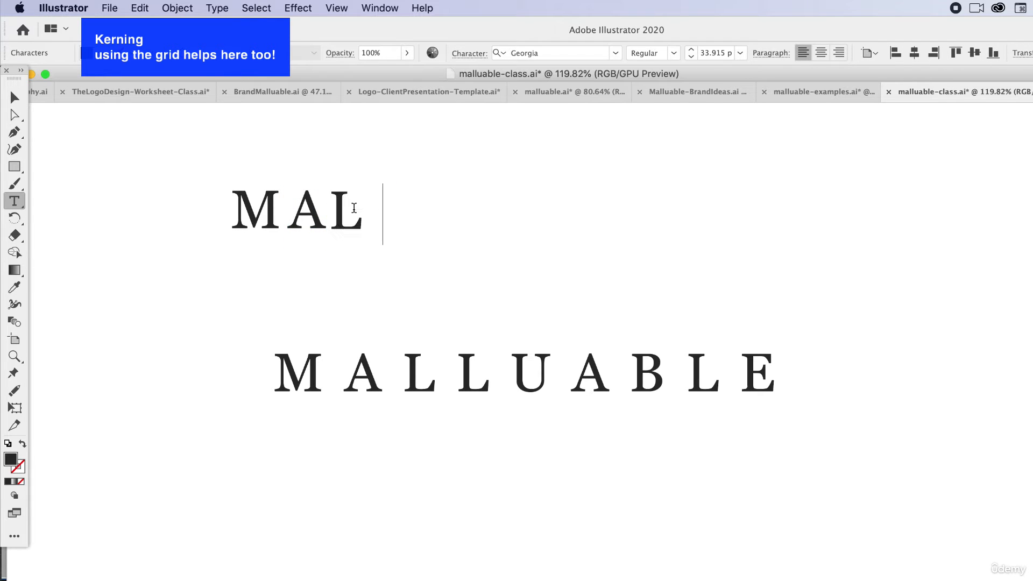
Duplicate the separate L and adjust both L's so MALL is evenly spaced on one baseline.
{"action": "left_click", "coordinate": [14, 98]}
{"action": "left_click_drag", "start_coordinate": [335, 203], "coordinate": [346, 221]}
{"action": "scroll", "coordinate": [256, 181], "scroll_direction": "up", "scroll_amount": 5}
{"action": "left_click_drag", "start_coordinate": [348, 222], "coordinate": [353, 221]}
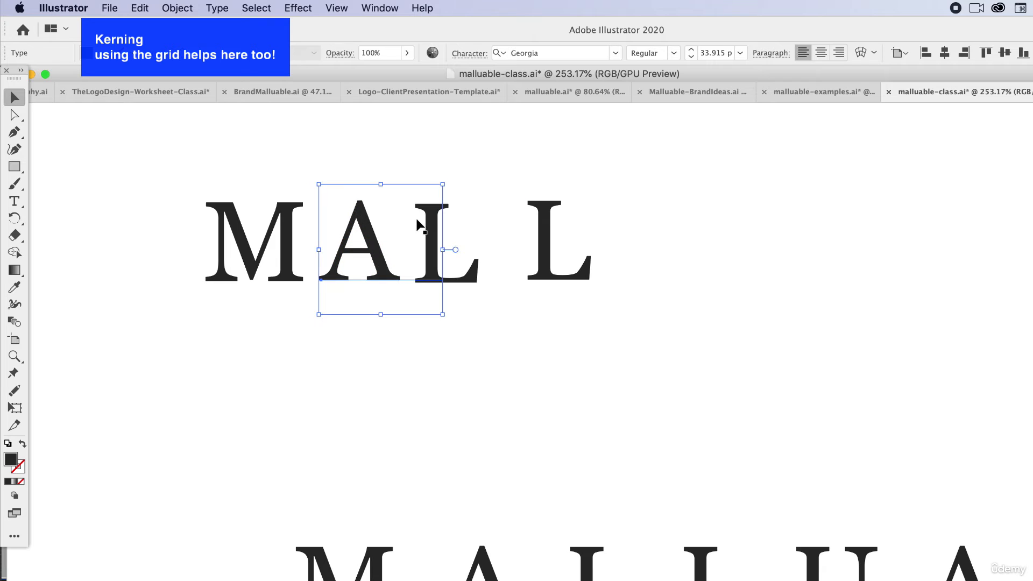
{"action": "left_click_drag", "start_coordinate": [471, 276], "coordinate": [471, 273]}
{"action": "left_click_drag", "start_coordinate": [544, 273], "coordinate": [511, 274]}
{"action": "left_click", "coordinate": [648, 342]}
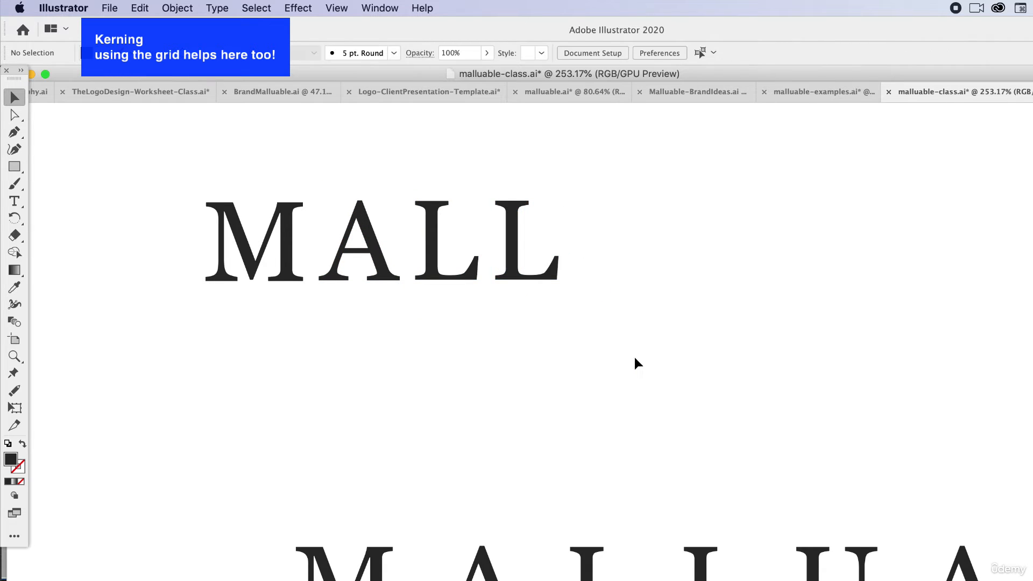
Delete the separate MALL letters above the full wordmark.
{"action": "left_click_drag", "start_coordinate": [167, 166], "coordinate": [596, 291]}
{"action": "key", "text": "Delete"}
{"action": "scroll", "coordinate": [707, 476], "scroll_direction": "down", "scroll_amount": 10}
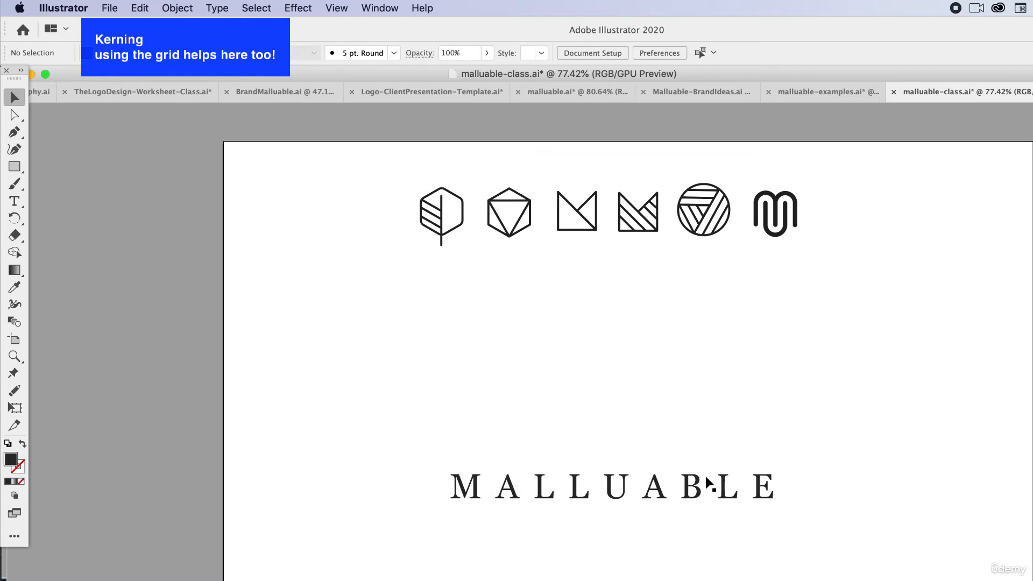
Move the wordmark up the artboard and place the hexagon-and-triangle icon above its middle.
{"action": "left_click", "coordinate": [628, 490]}
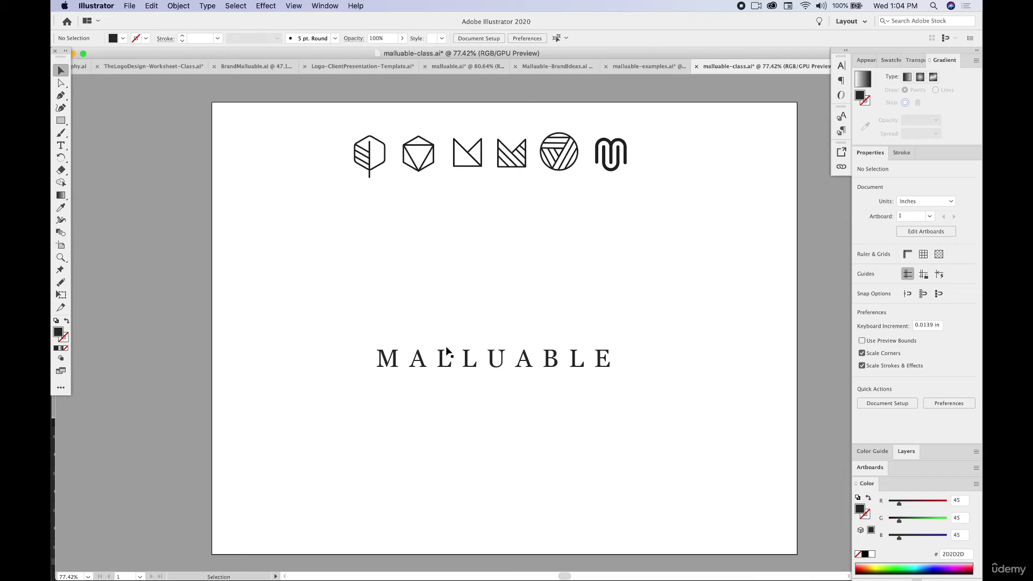
{"action": "left_click_drag", "start_coordinate": [469, 363], "coordinate": [411, 324]}
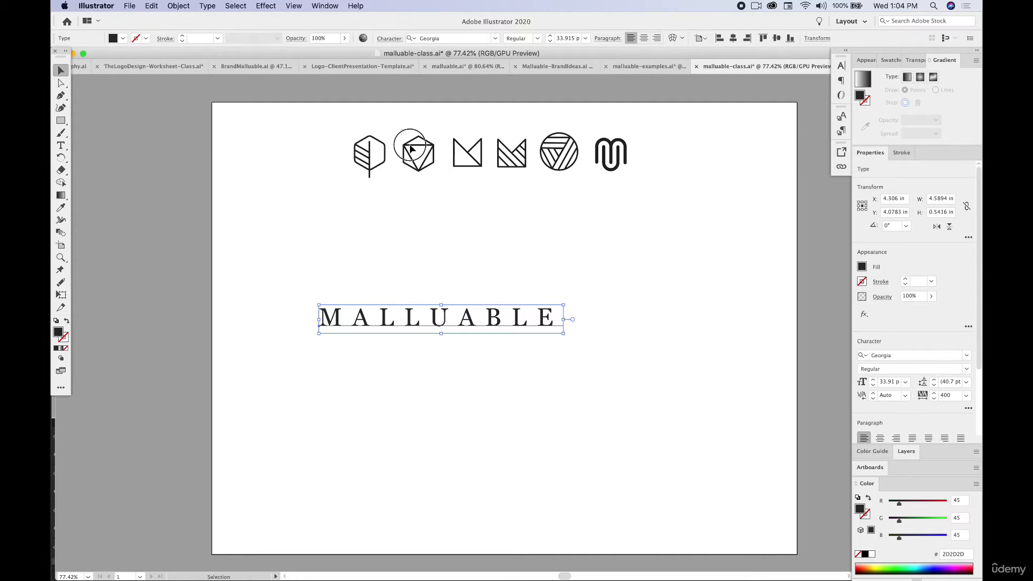
{"action": "left_click", "coordinate": [407, 138]}
{"action": "left_click_drag", "start_coordinate": [436, 178], "coordinate": [438, 270]}
{"action": "left_click", "coordinate": [468, 266]}
Show the document grid behind the icon and wordmark.
{"action": "scroll", "coordinate": [443, 285], "scroll_direction": "up", "scroll_amount": 3}
{"action": "scroll", "coordinate": [442, 284], "scroll_direction": "up", "scroll_amount": 1}
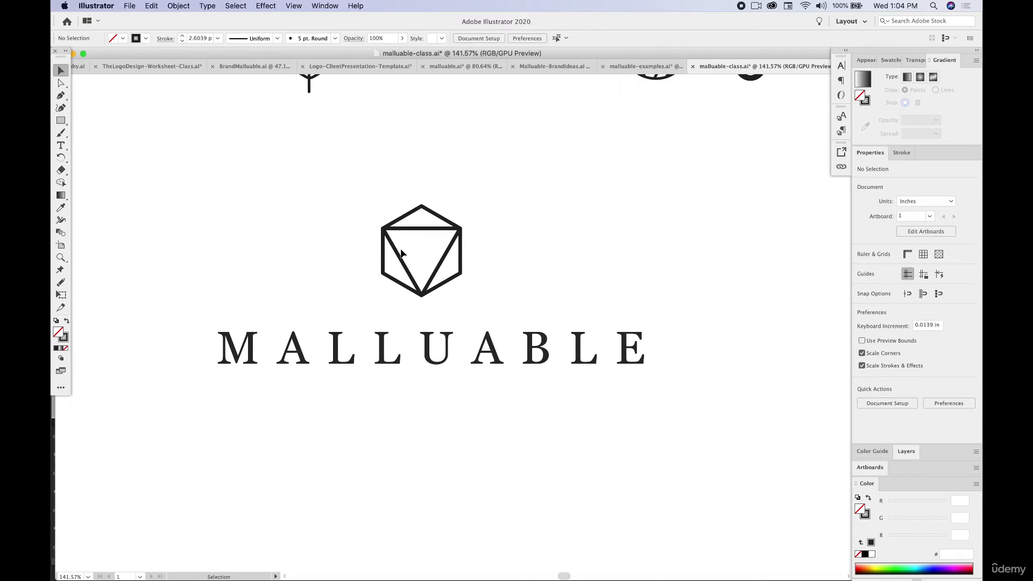
{"action": "left_click", "coordinate": [415, 231]}
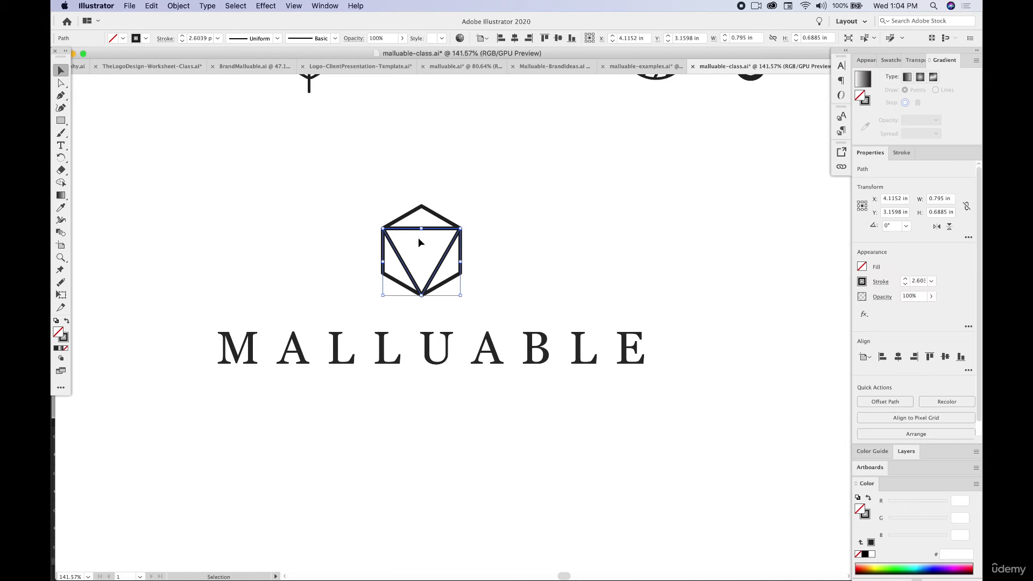
{"action": "left_click", "coordinate": [290, 5]}
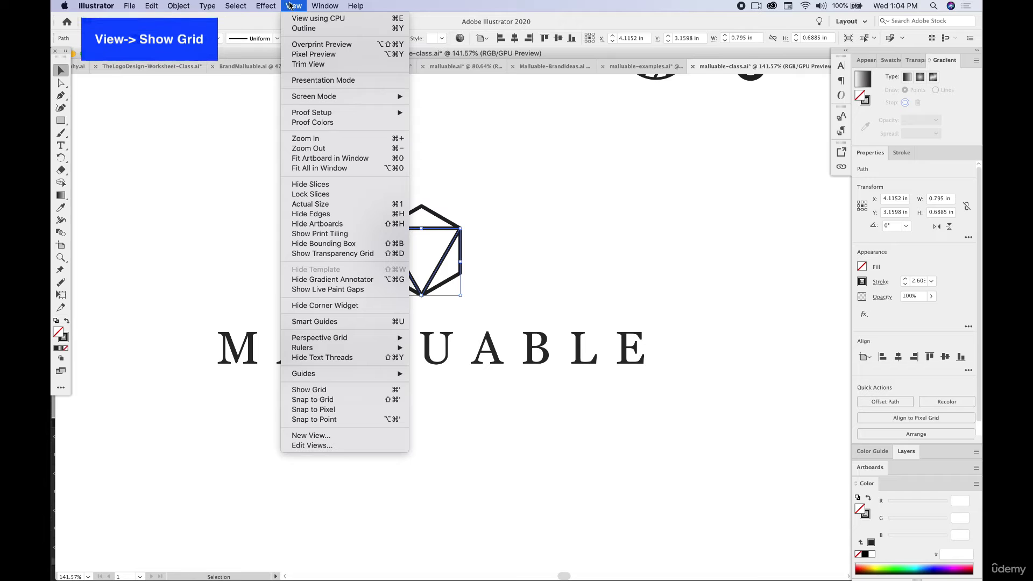
{"action": "left_click", "coordinate": [321, 391]}
{"action": "left_click", "coordinate": [330, 265]}
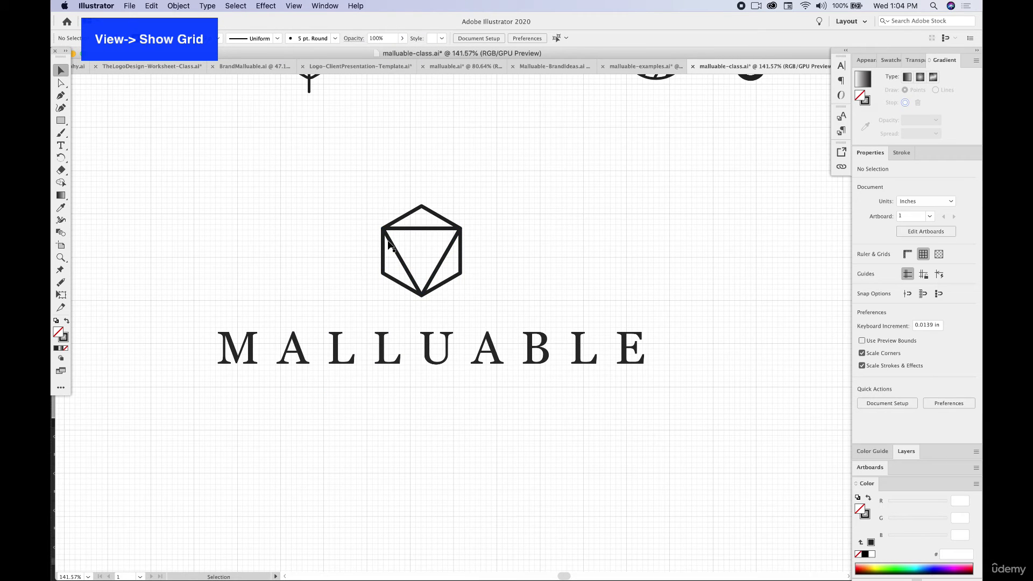
Move the hexagon away from its triangle and draw a new inverted triangle inside it with the Pen tool.
{"action": "left_click_drag", "start_coordinate": [375, 247], "coordinate": [266, 230]}
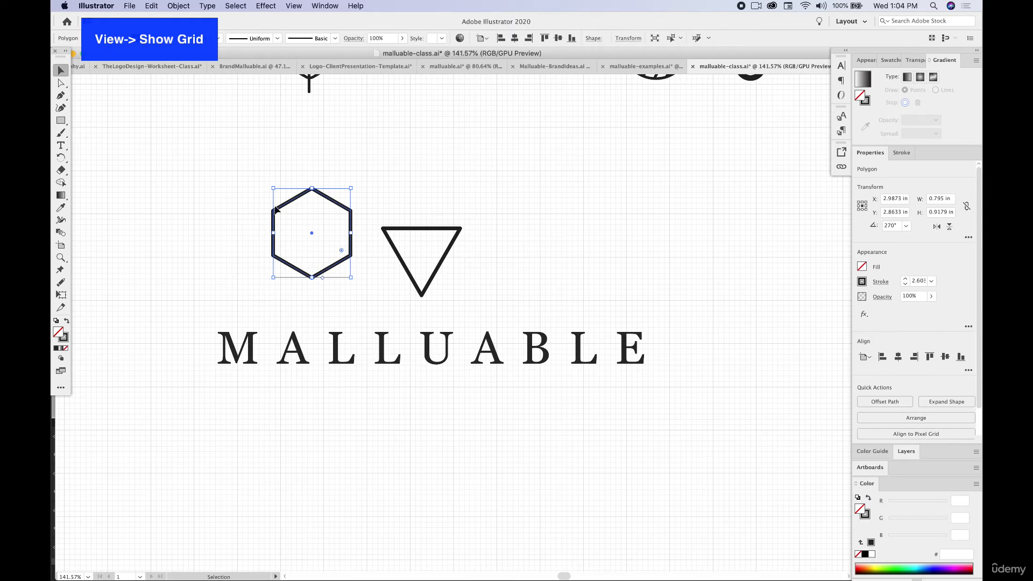
{"action": "left_click", "coordinate": [60, 96]}
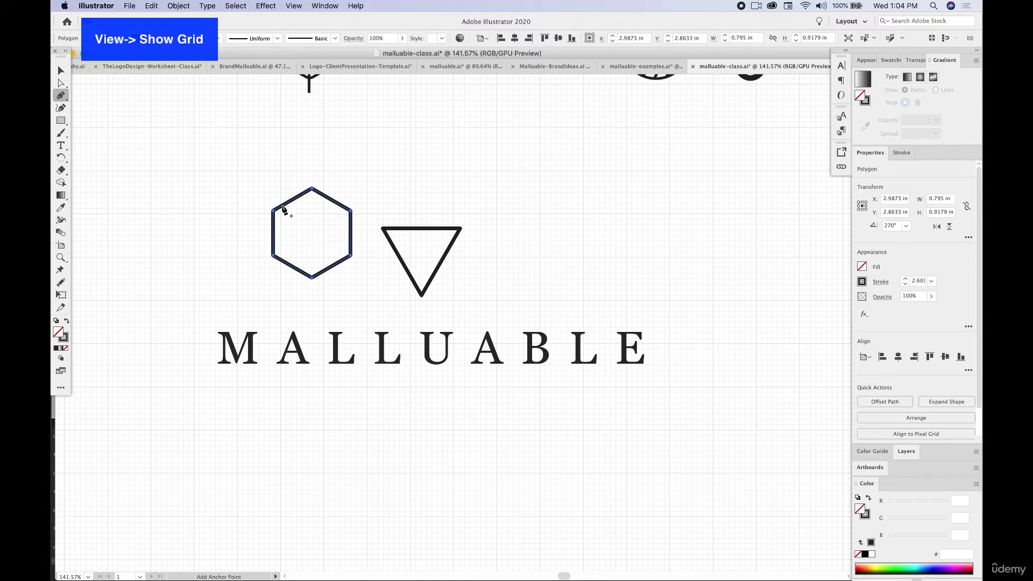
{"action": "left_click", "coordinate": [347, 212]}
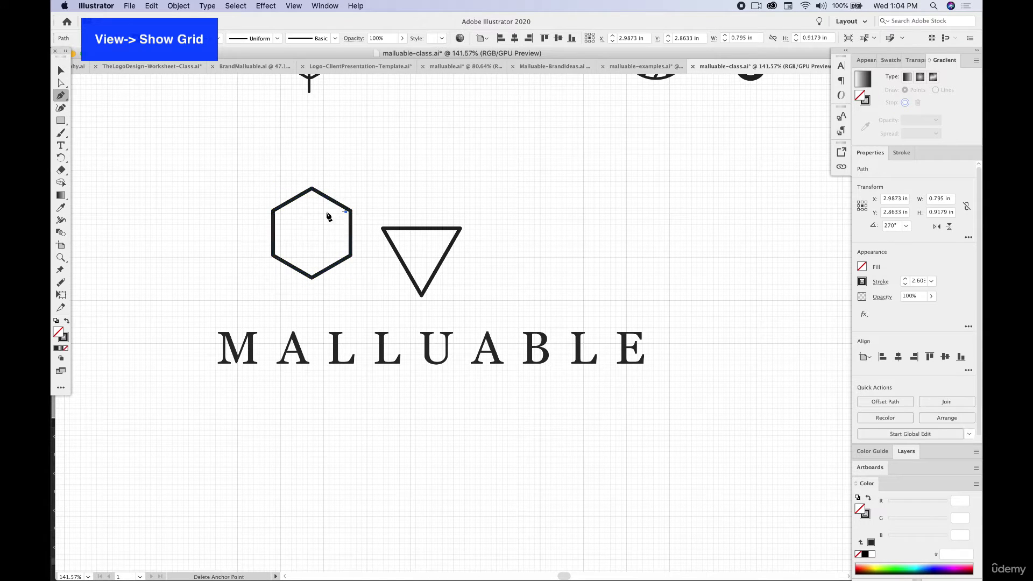
{"action": "left_click", "coordinate": [274, 210]}
{"action": "left_click", "coordinate": [311, 278]}
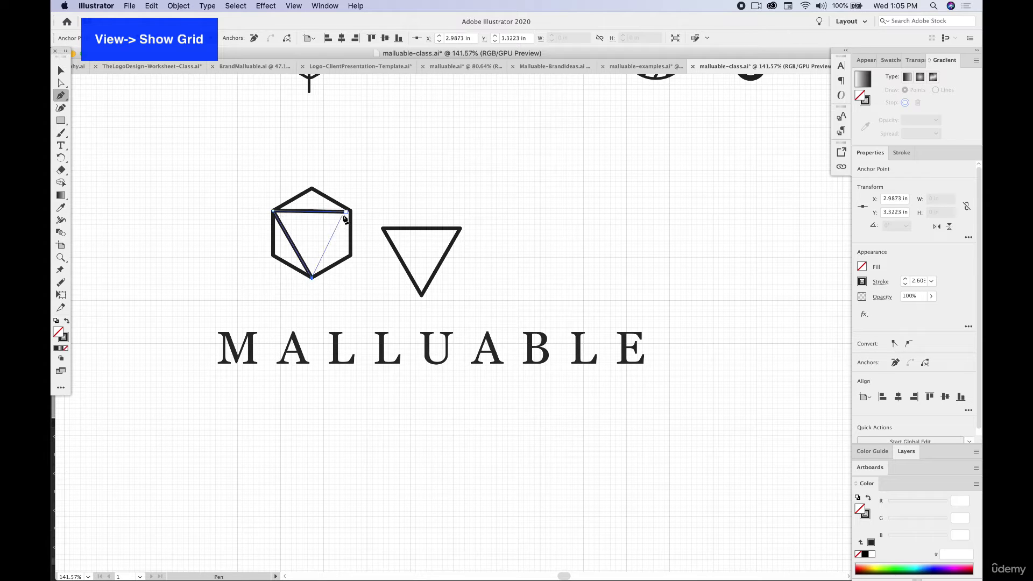
{"action": "left_click", "coordinate": [345, 214]}
{"action": "left_click", "coordinate": [61, 71]}
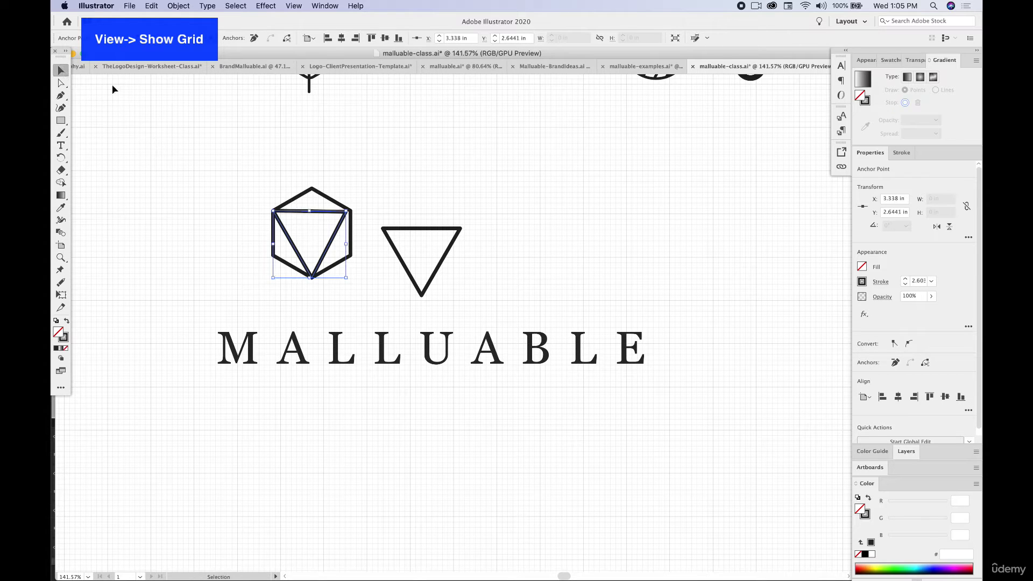
Delete the newly drawn triangle, and undo the edits back to the hexagon's original position around its triangle.
{"action": "key", "text": "Delete"}
{"action": "key", "text": "Delete"}
{"action": "key", "text": "super+z"}
{"action": "key", "text": "super+z"}
{"action": "key", "text": "super+z"}
{"action": "key", "text": "super+z"}
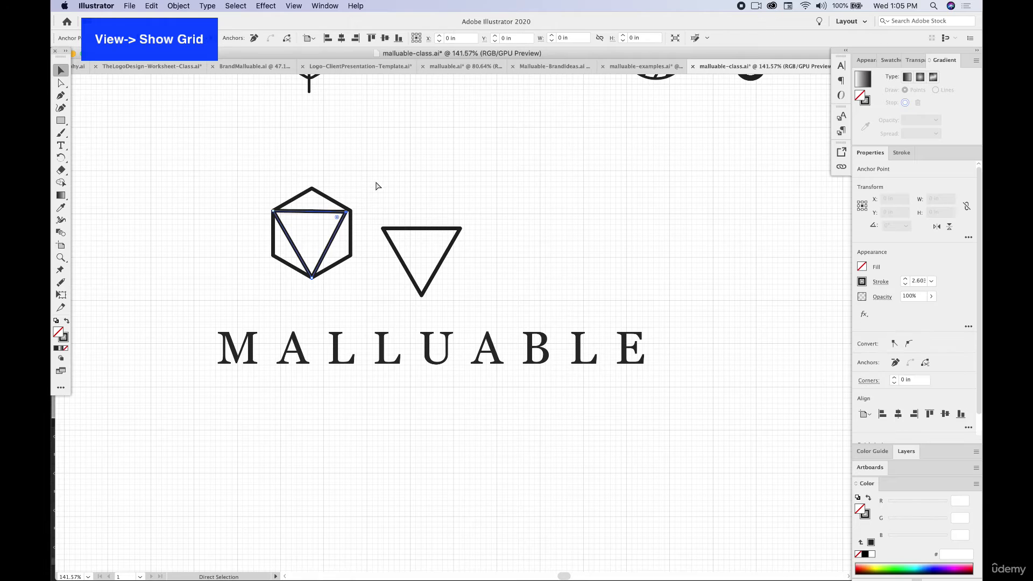
{"action": "key", "text": "super+z"}
{"action": "key", "text": "super+z"}
{"action": "key", "text": "super+z"}
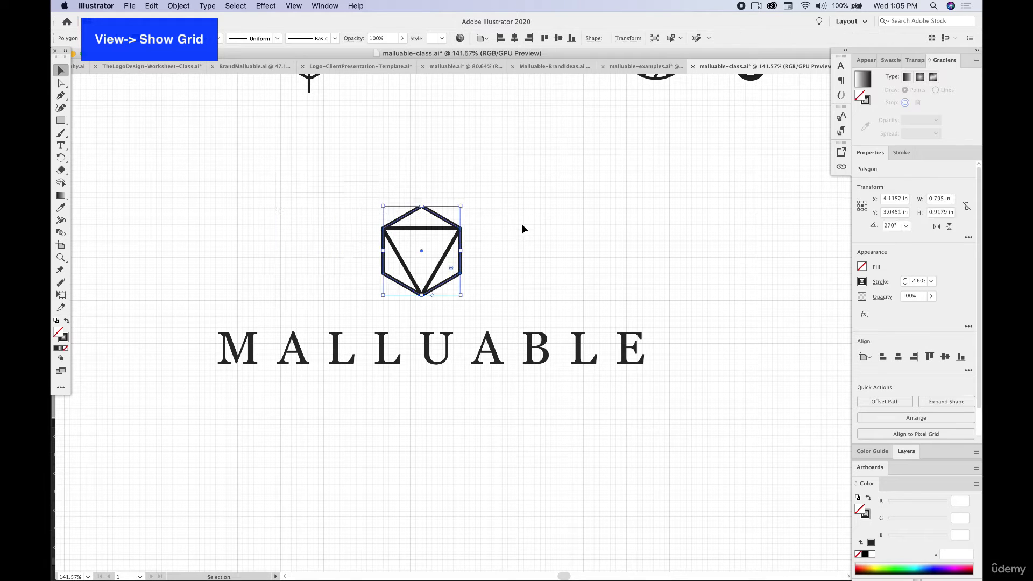
{"action": "left_click", "coordinate": [414, 266]}
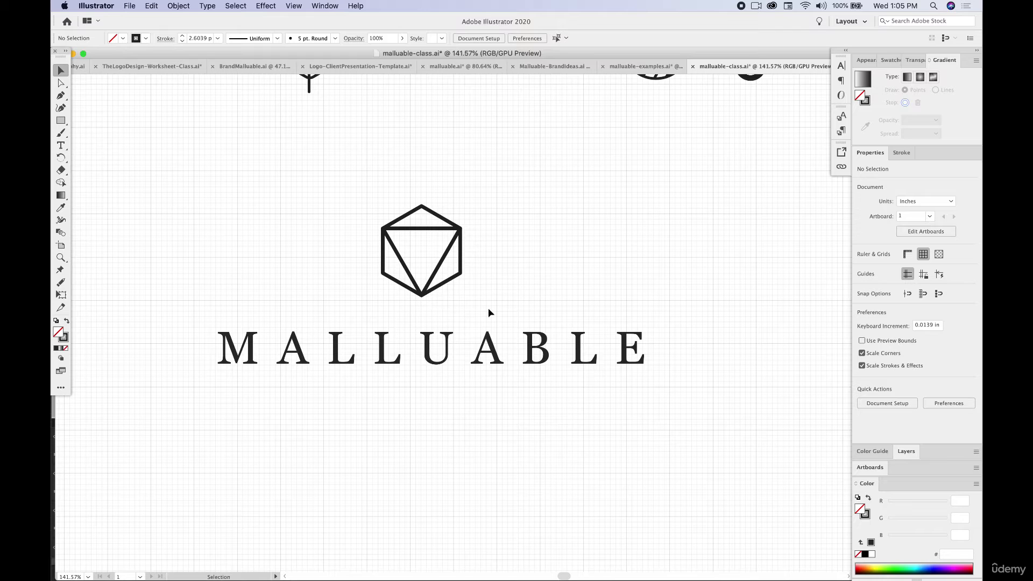
Move the icon and wordmark together slightly down and to the left, and hide the grid.
{"action": "scroll", "coordinate": [469, 278], "scroll_direction": "down", "scroll_amount": 6}
{"action": "scroll", "coordinate": [471, 284], "scroll_direction": "down", "scroll_amount": 2}
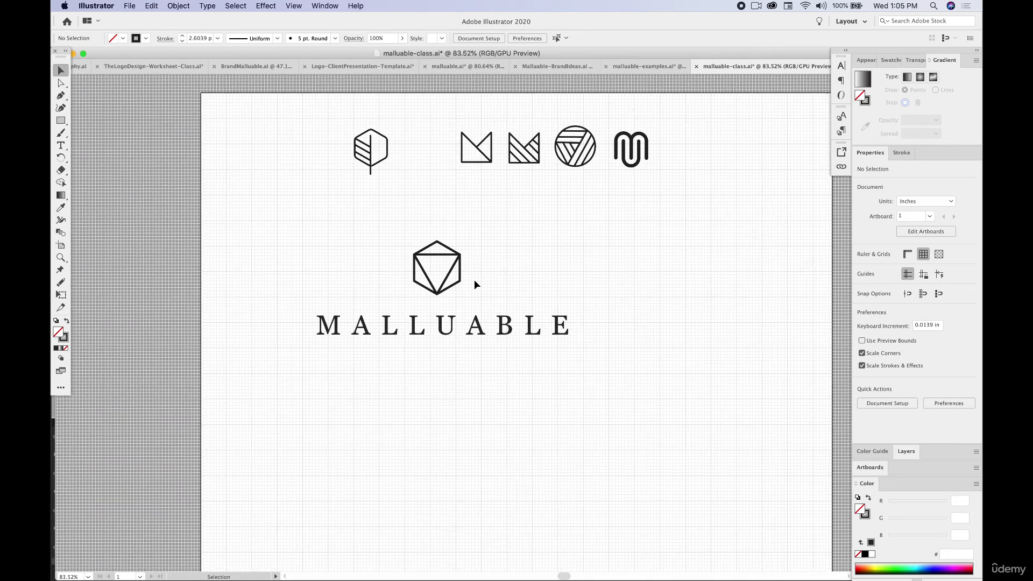
{"action": "scroll", "coordinate": [472, 282], "scroll_direction": "right", "scroll_amount": 3}
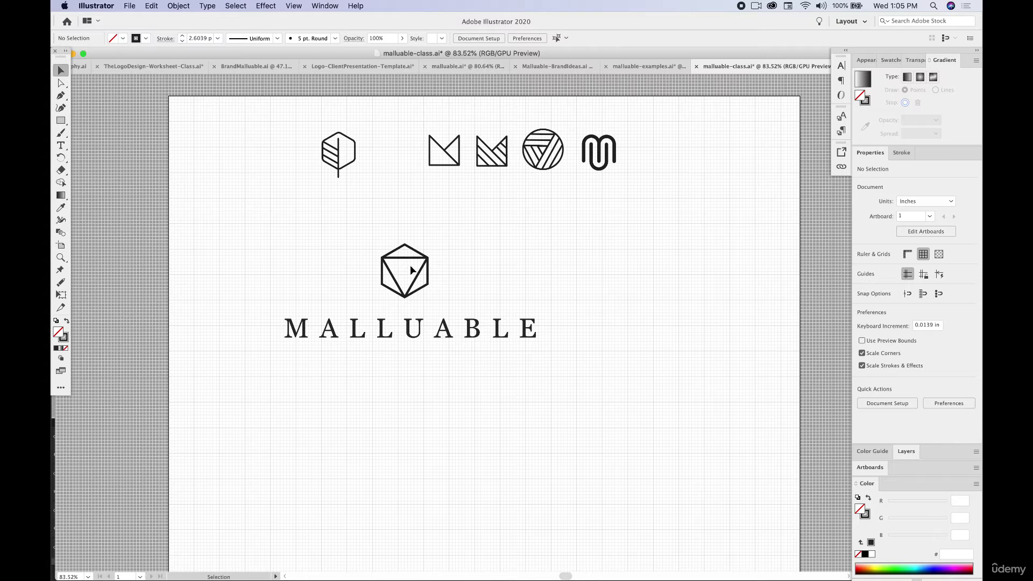
{"action": "left_click_drag", "start_coordinate": [360, 243], "coordinate": [478, 340]}
{"action": "left_click", "coordinate": [294, 6]}
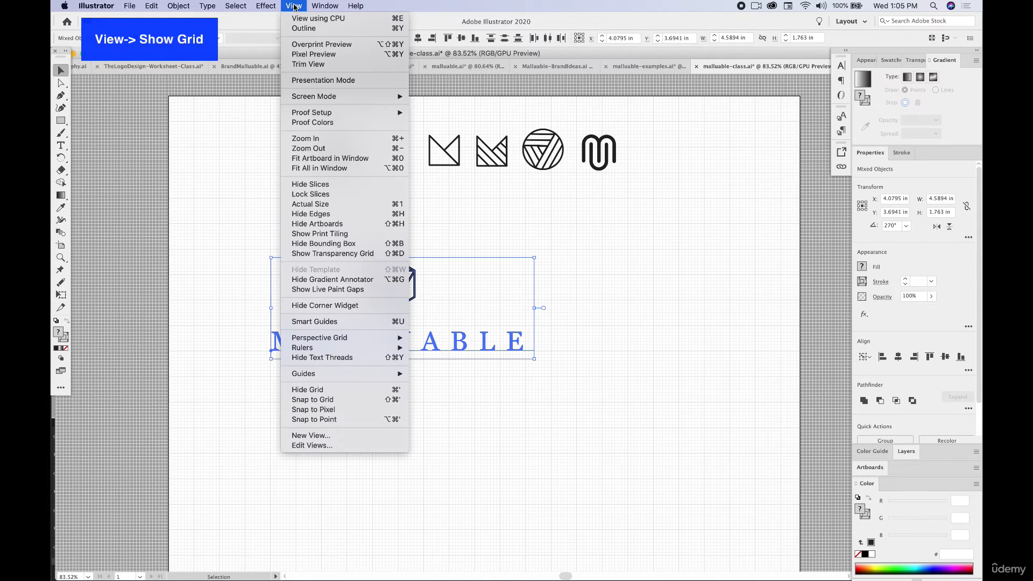
{"action": "left_click", "coordinate": [372, 393]}
{"action": "left_click", "coordinate": [399, 384]}
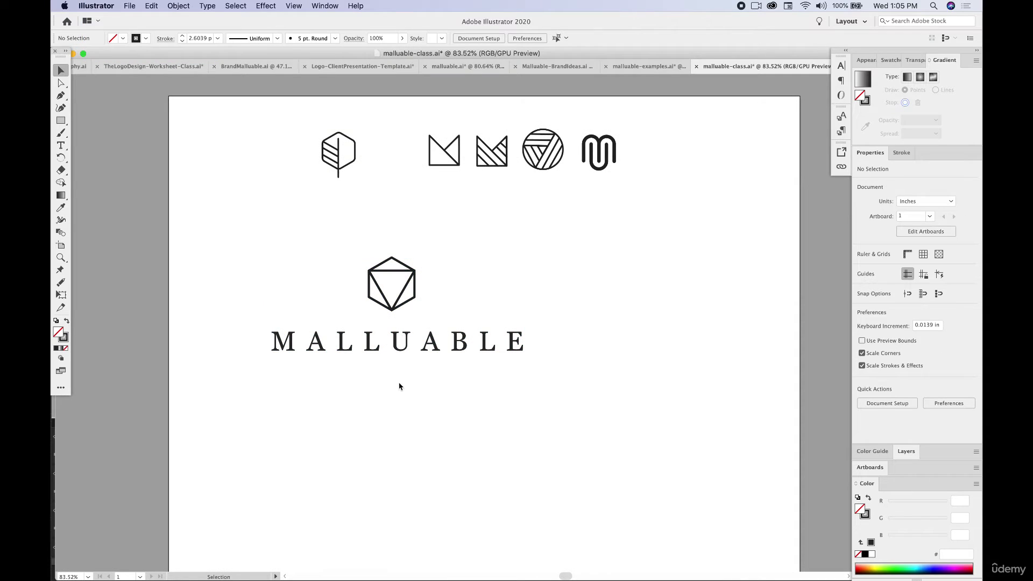
Nudge the hexagon icon above the wordmark and turn on Smart Guides.
{"action": "left_click_drag", "start_coordinate": [323, 234], "coordinate": [432, 300]}
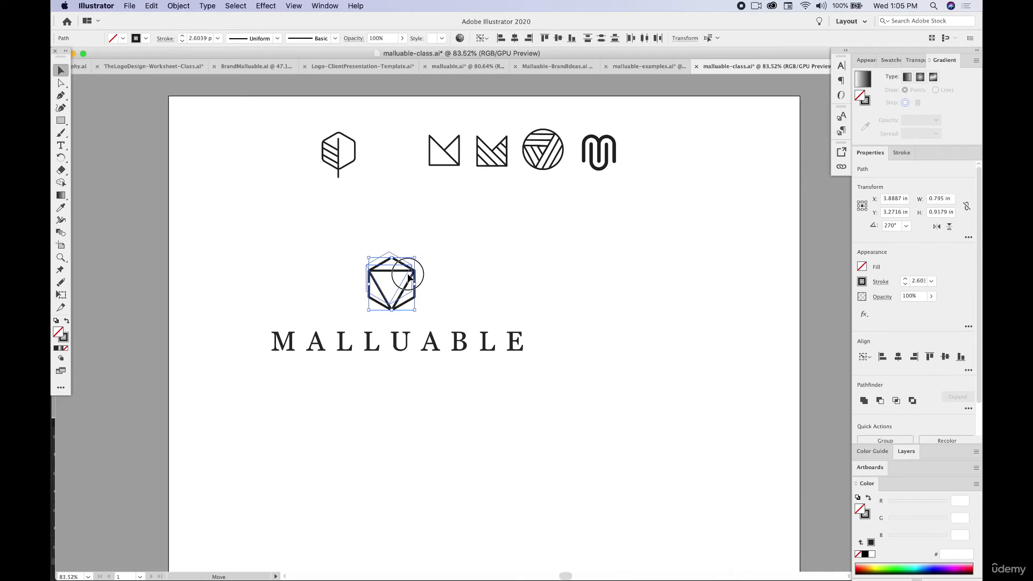
{"action": "left_click", "coordinate": [330, 294]}
{"action": "left_click_drag", "start_coordinate": [260, 258], "coordinate": [544, 399]}
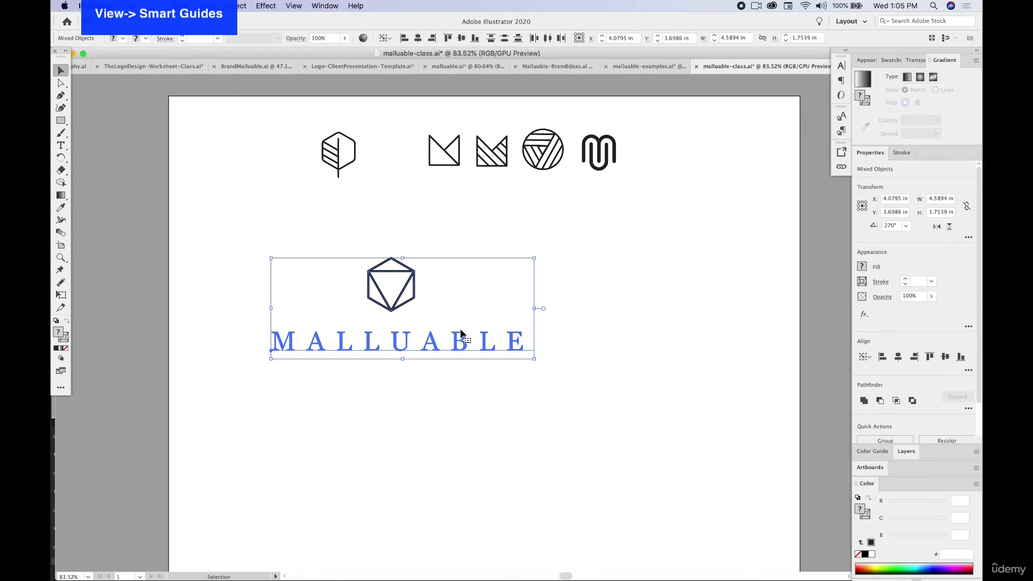
{"action": "left_click", "coordinate": [293, 6]}
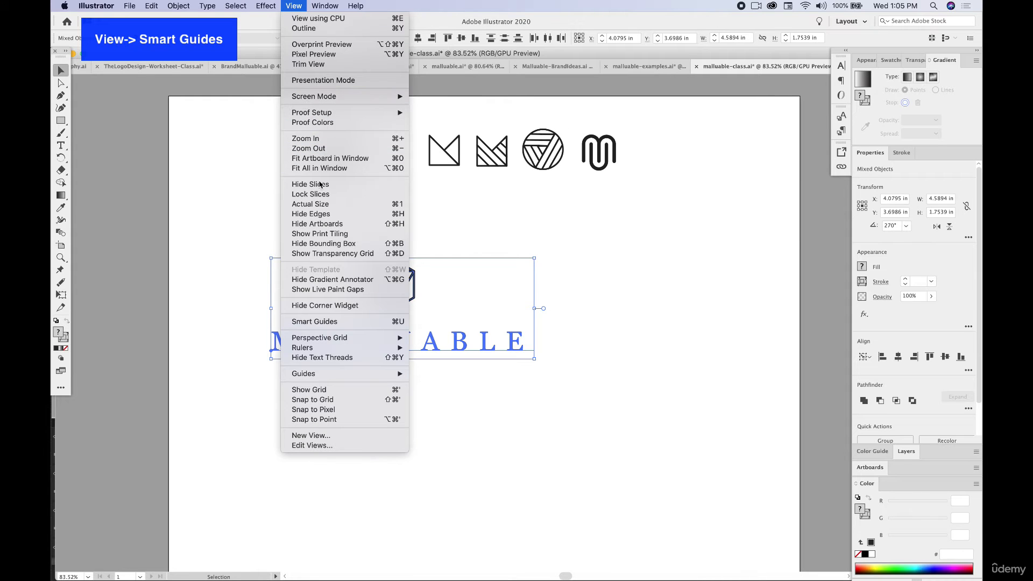
{"action": "left_click", "coordinate": [343, 322]}
Reposition the hexagon icon with Smart Guides so it is centred above the wordmark.
{"action": "left_click", "coordinate": [339, 237]}
{"action": "left_click", "coordinate": [412, 285]}
{"action": "left_click_drag", "start_coordinate": [412, 285], "coordinate": [399, 274]}
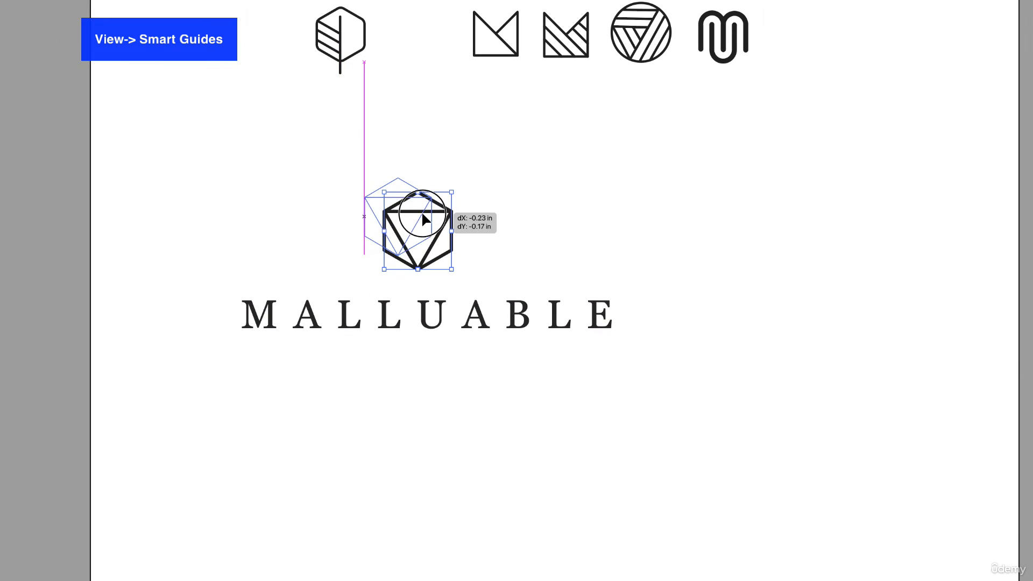
{"action": "left_click_drag", "start_coordinate": [422, 215], "coordinate": [449, 237]}
{"action": "left_click", "coordinate": [426, 317]}
{"action": "left_click", "coordinate": [418, 238]}
{"action": "left_click", "coordinate": [415, 242]}
{"action": "left_click", "coordinate": [588, 370]}
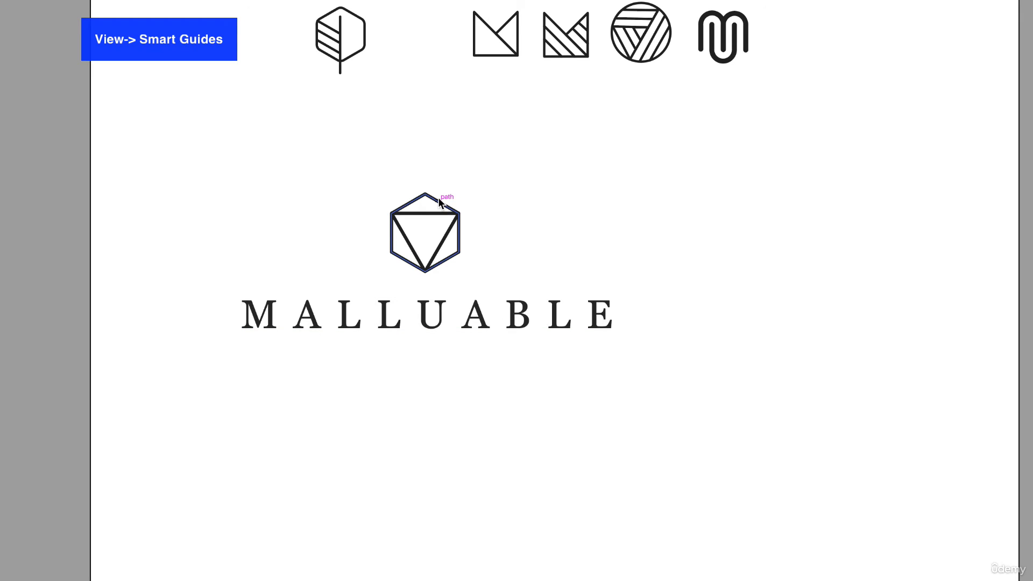
Show the grid and enlarge the wordmark slightly against its lines.
{"action": "key", "text": "super+apostrophe"}
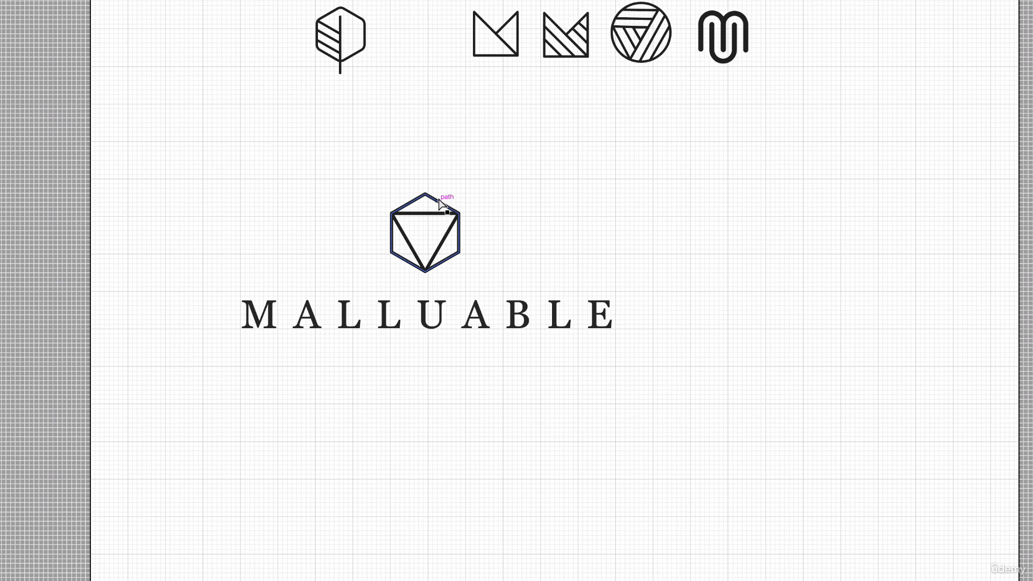
{"action": "scroll", "coordinate": [466, 329], "scroll_direction": "up", "scroll_amount": 2}
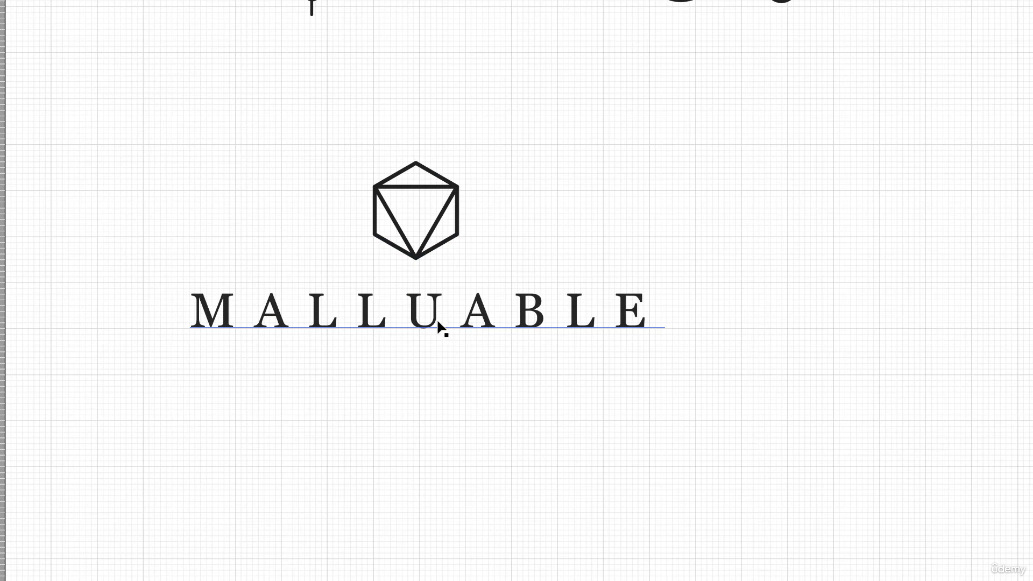
{"action": "left_click", "coordinate": [190, 295]}
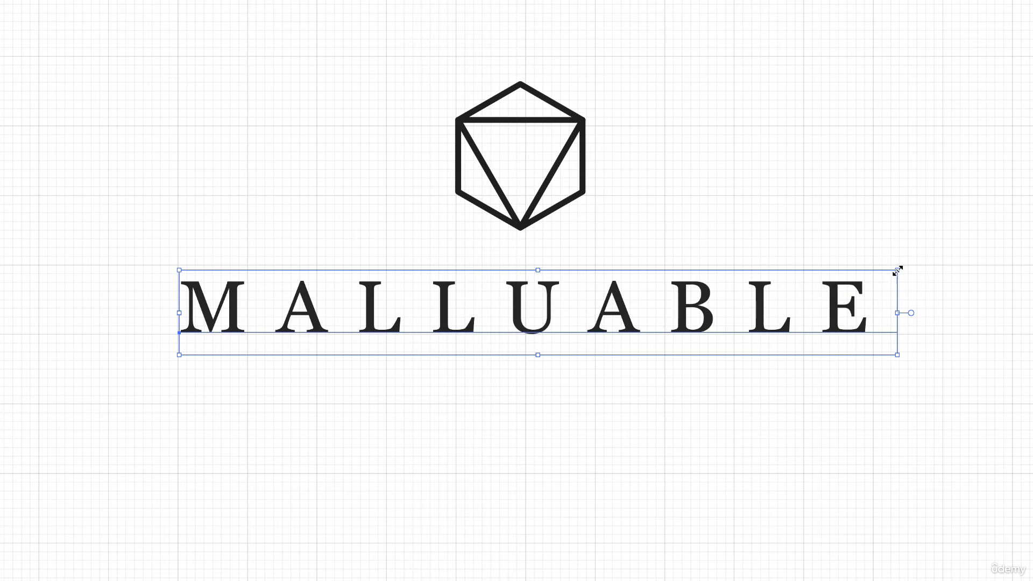
{"action": "left_click_drag", "start_coordinate": [898, 271], "coordinate": [904, 270]}
{"action": "left_click", "coordinate": [956, 292]}
Enlarge the whole hexagon icon slightly so it stays centred above the wordmark.
{"action": "left_click_drag", "start_coordinate": [381, 80], "coordinate": [602, 253]}
{"action": "left_click_drag", "start_coordinate": [585, 87], "coordinate": [595, 74]}
{"action": "left_click", "coordinate": [723, 117]}
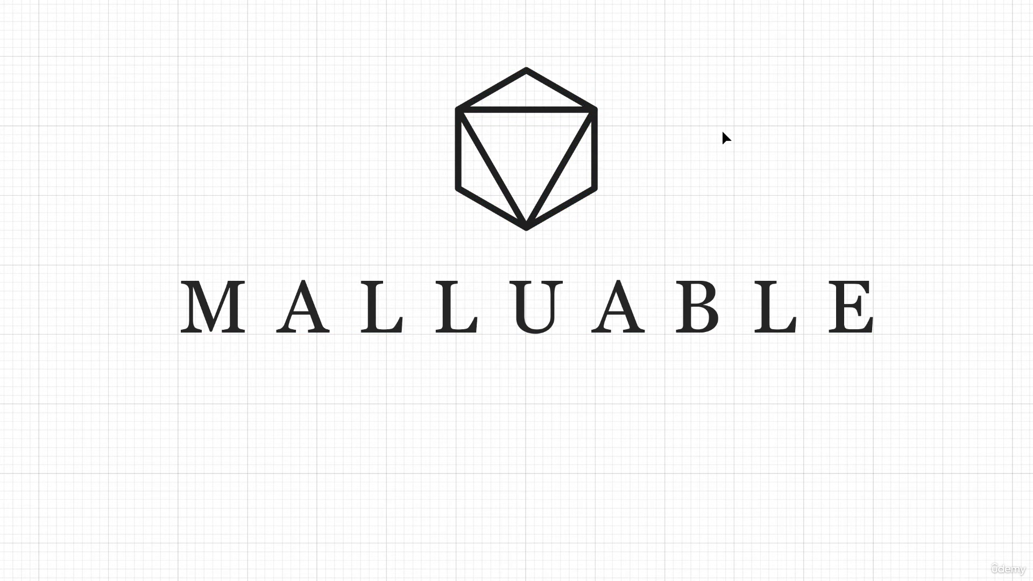
Move the icon and wordmark together down and to the right, towards the artboard's centre.
{"action": "scroll", "coordinate": [791, 352], "scroll_direction": "down", "scroll_amount": 3}
{"action": "scroll", "coordinate": [786, 348], "scroll_direction": "down", "scroll_amount": 1}
{"action": "scroll", "coordinate": [784, 345], "scroll_direction": "right", "scroll_amount": 5}
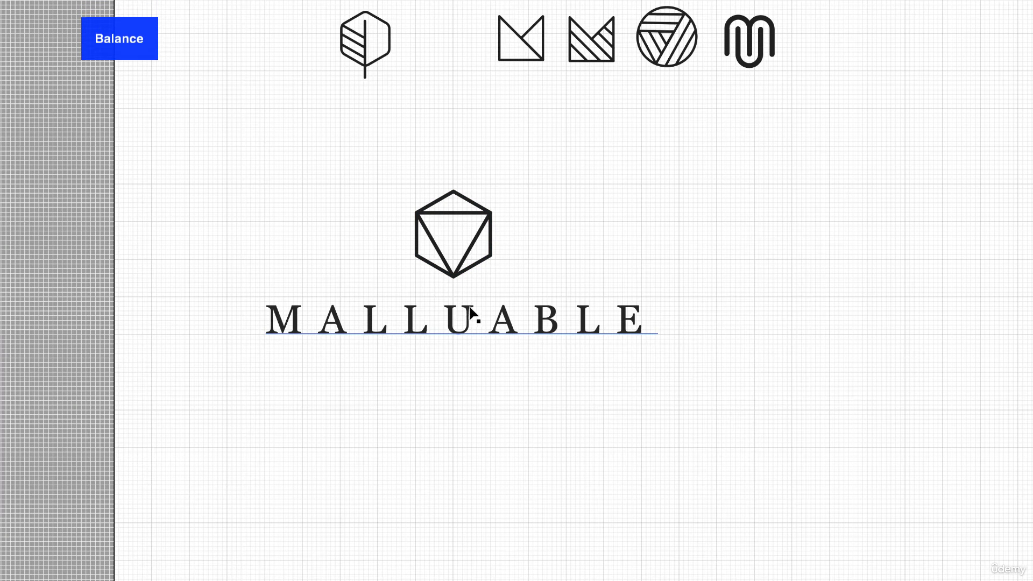
{"action": "left_click_drag", "start_coordinate": [375, 175], "coordinate": [508, 247]}
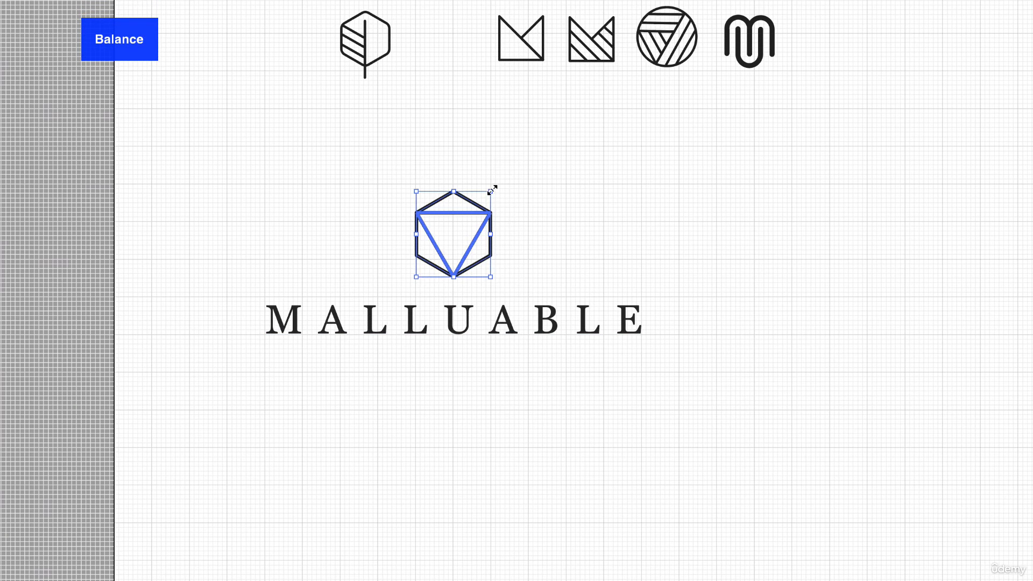
{"action": "scroll", "coordinate": [463, 339], "scroll_direction": "down", "scroll_amount": 5}
{"action": "scroll", "coordinate": [463, 339], "scroll_direction": "right", "scroll_amount": 5}
{"action": "left_click_drag", "start_coordinate": [422, 181], "coordinate": [530, 330]}
{"action": "left_click_drag", "start_coordinate": [550, 391], "coordinate": [550, 391]}
{"action": "key", "text": "ctrl+z"}
{"action": "left_click_drag", "start_coordinate": [237, 72], "coordinate": [575, 388]}
{"action": "left_click", "coordinate": [740, 312]}
Enlarge the hexagon icon to about three times its size and centre it just above the wordmark.
{"action": "left_click_drag", "start_coordinate": [381, 221], "coordinate": [490, 333]}
{"action": "left_click_drag", "start_coordinate": [495, 261], "coordinate": [631, 96]}
{"action": "left_click_drag", "start_coordinate": [619, 208], "coordinate": [529, 195]}
{"action": "left_click", "coordinate": [674, 222]}
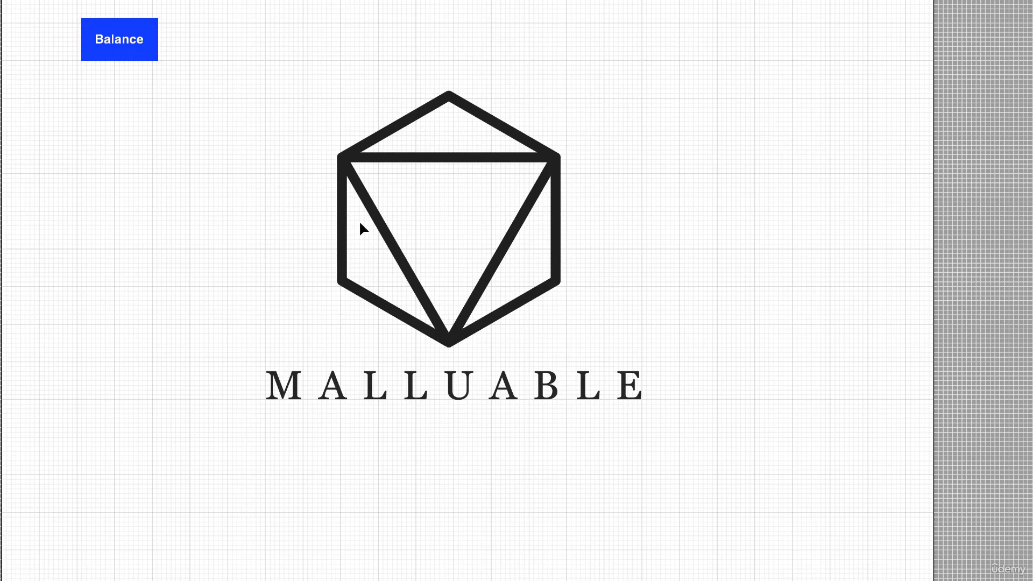
{"action": "scroll", "coordinate": [360, 218], "scroll_direction": "down", "scroll_amount": 10}
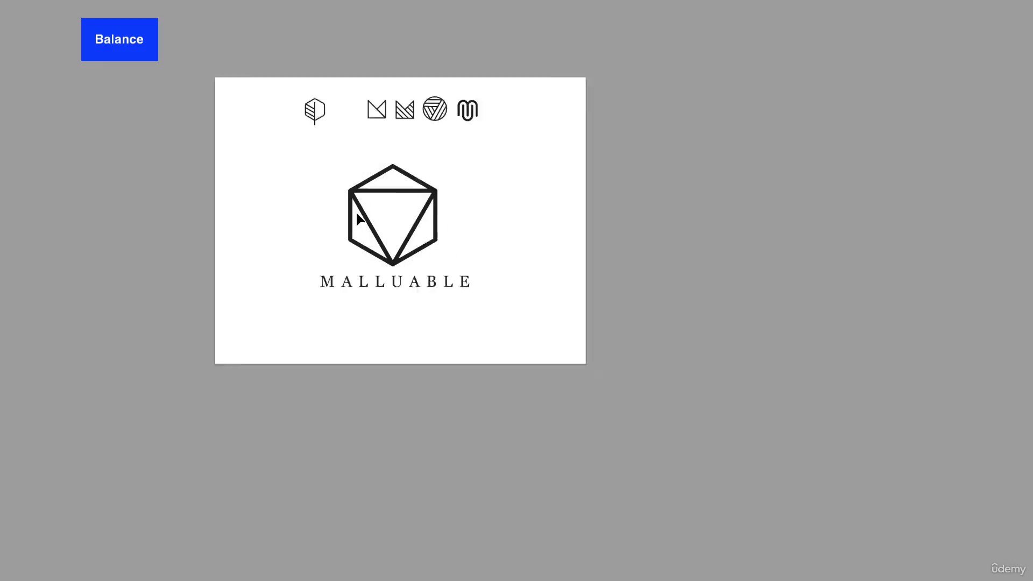
Try the hexagon icon at about a quarter of its size beside the wordmark's first letter, widening the gap between them slightly.
{"action": "scroll", "coordinate": [356, 216], "scroll_direction": "down", "scroll_amount": 3}
{"action": "scroll", "coordinate": [427, 266], "scroll_direction": "up", "scroll_amount": 2}
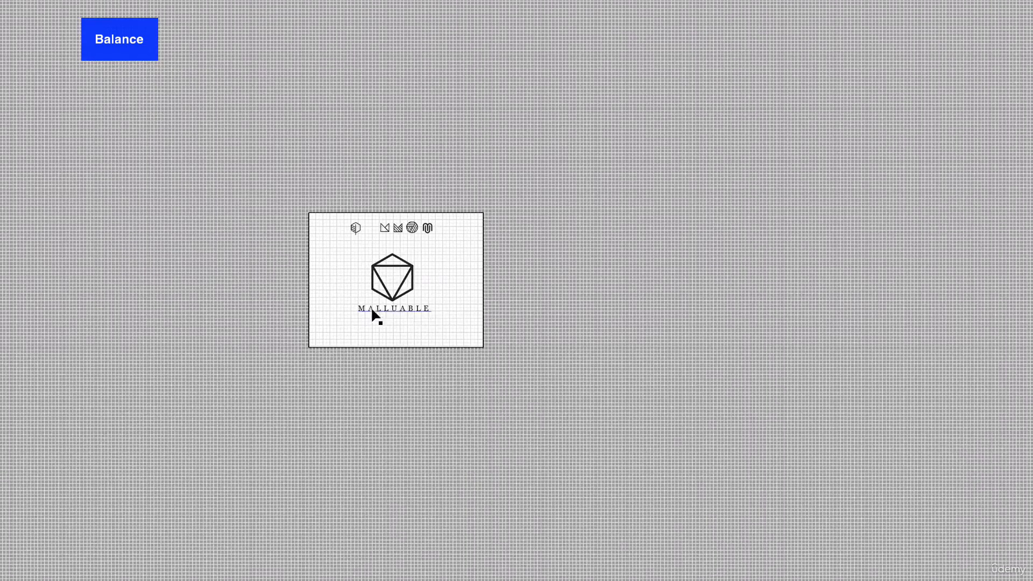
{"action": "left_click", "coordinate": [405, 310]}
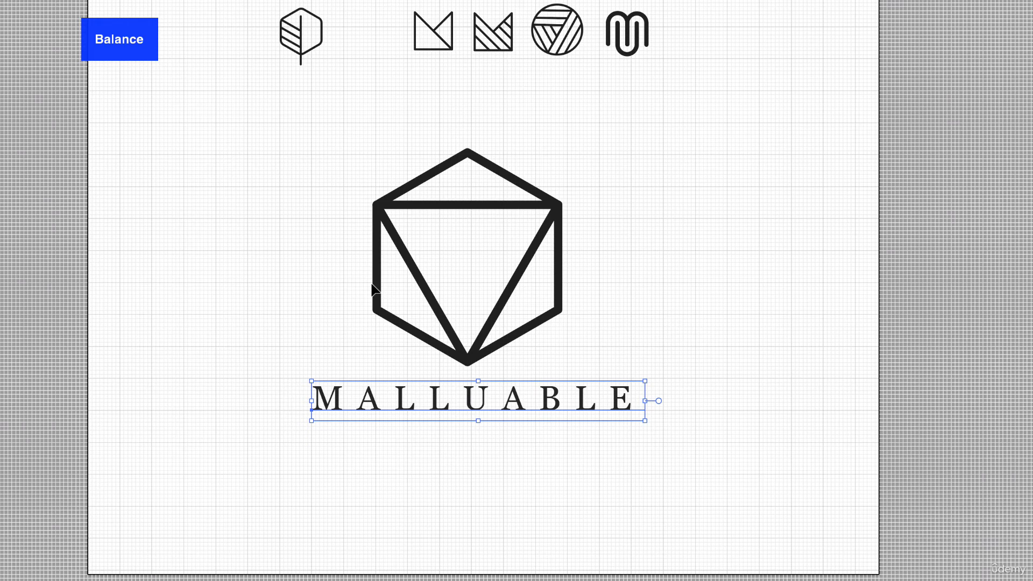
{"action": "left_click", "coordinate": [618, 280]}
{"action": "left_click", "coordinate": [456, 235]}
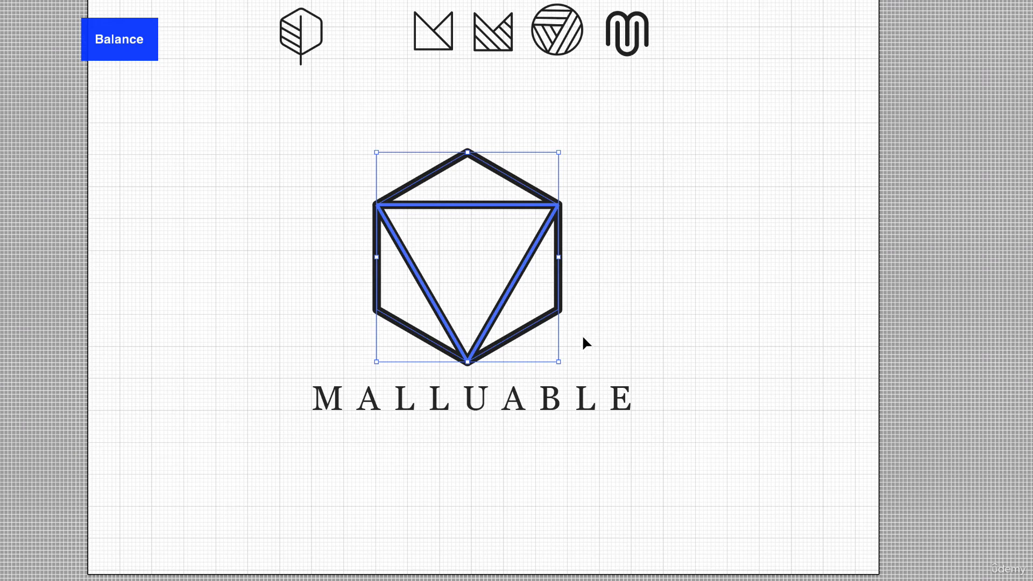
{"action": "left_click", "coordinate": [578, 395]}
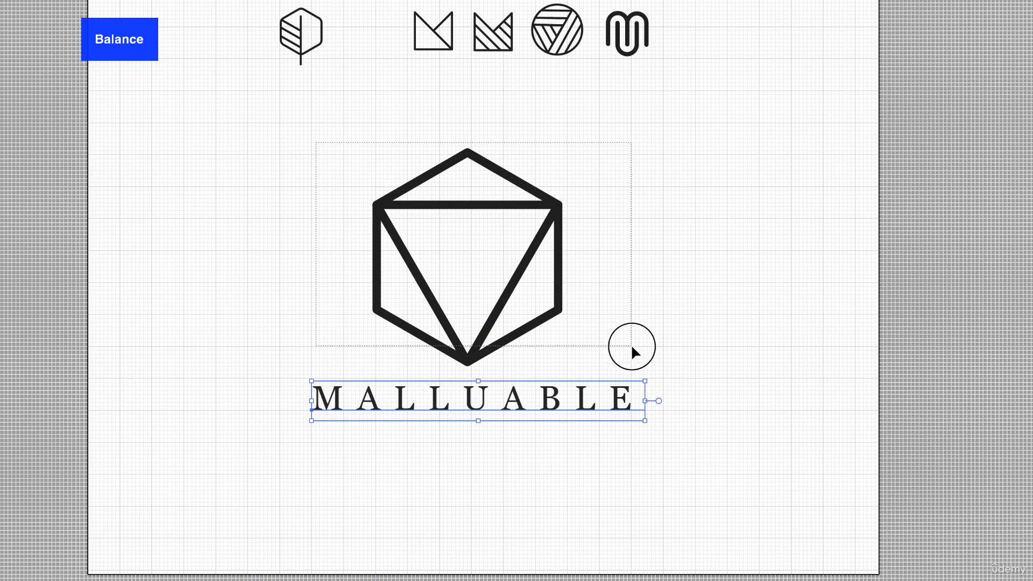
{"action": "left_click", "coordinate": [560, 204]}
{"action": "left_click_drag", "start_coordinate": [558, 153], "coordinate": [282, 405]}
{"action": "left_click", "coordinate": [596, 366]}
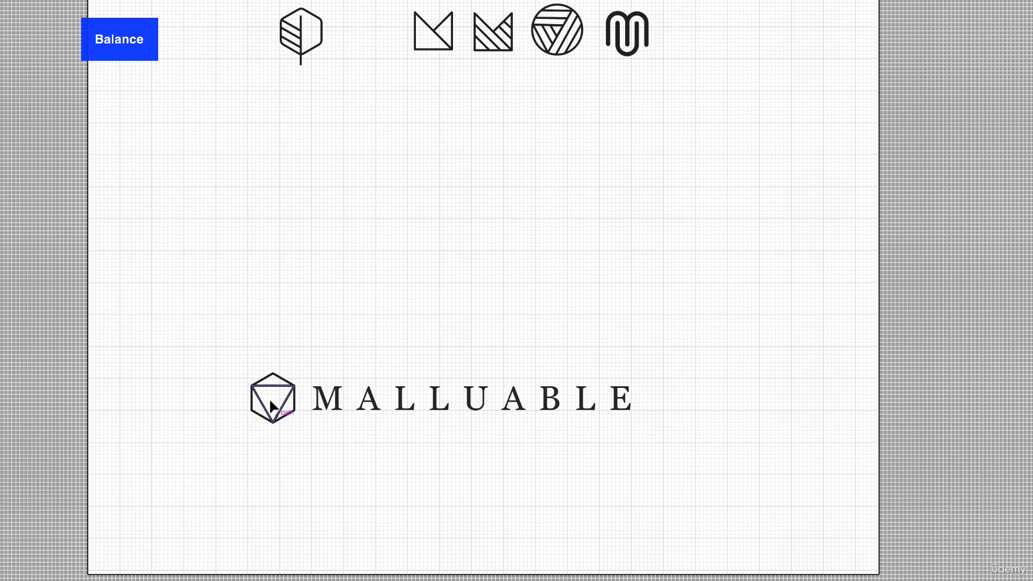
{"action": "left_click_drag", "start_coordinate": [323, 401], "coordinate": [335, 399]}
{"action": "left_click", "coordinate": [346, 333]}
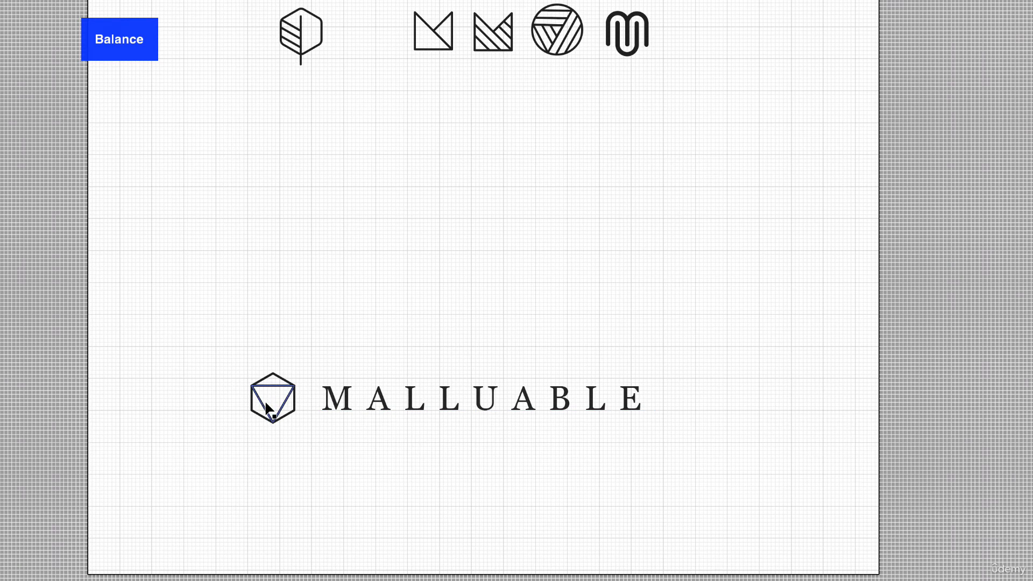
Reduce the large hexagon icon to about a quarter of the wordmark's width and raise it slightly above the wordmark's middle.
{"action": "left_click_drag", "start_coordinate": [559, 153], "coordinate": [480, 293]}
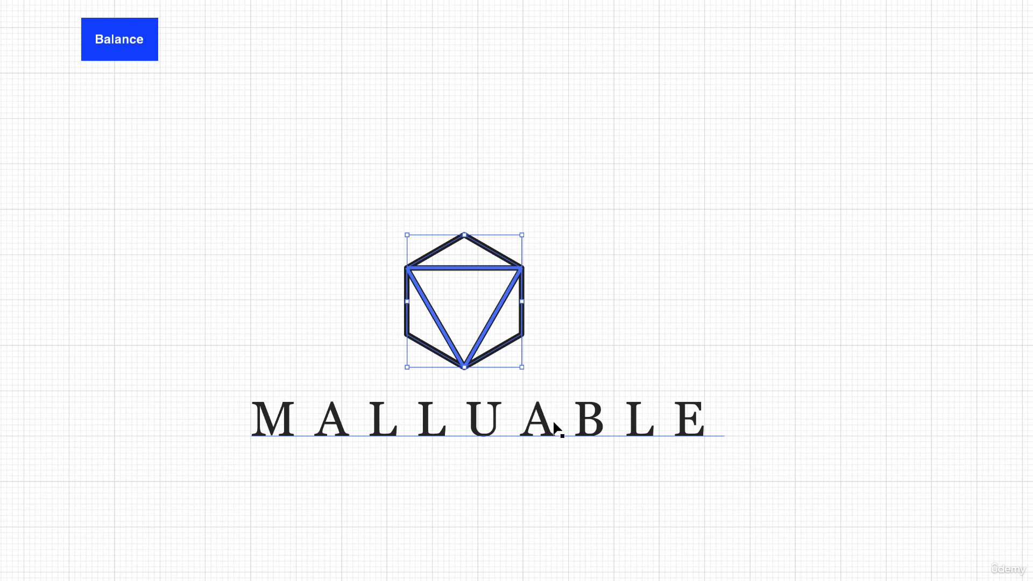
{"action": "left_click_drag", "start_coordinate": [437, 318], "coordinate": [433, 300]}
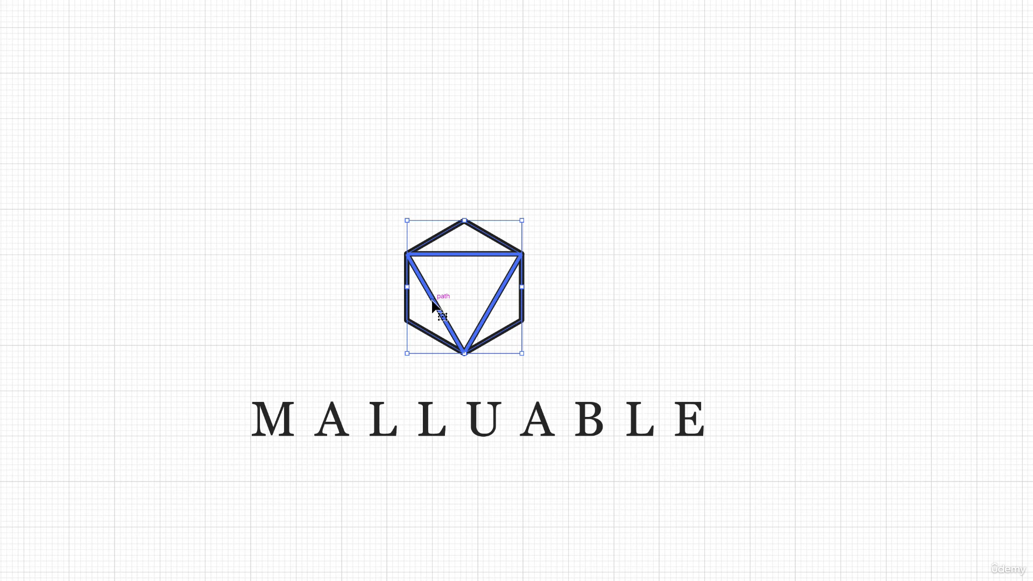
{"action": "left_click", "coordinate": [379, 327]}
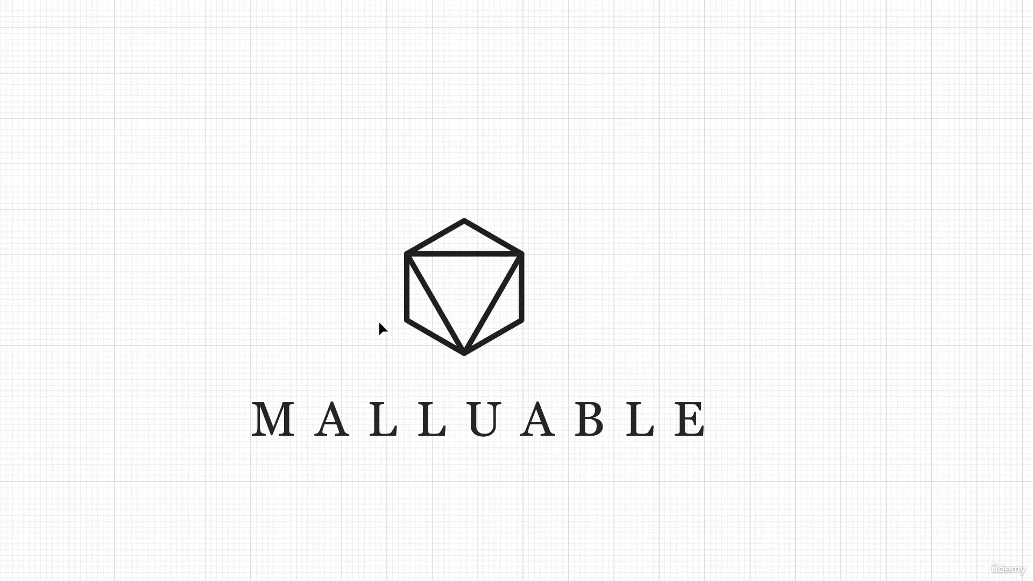
{"action": "left_click", "coordinate": [550, 370]}
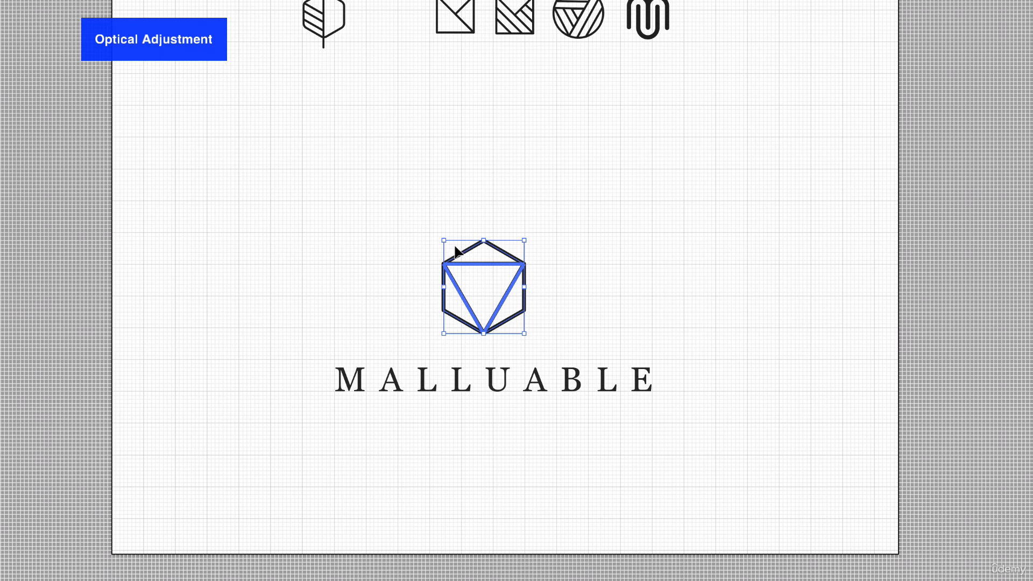
Enlarge the hexagon icon above the wordmark by about 15 percent, keeping its proportions.
{"action": "left_click_drag", "start_coordinate": [392, 234], "coordinate": [580, 361]}
{"action": "mouse_move", "coordinate": [524, 242]}
{"action": "left_mouse_down"}
{"action": "mouse_move", "coordinate": [539, 226]}
{"action": "mouse_move", "coordinate": [521, 256]}
{"action": "left_mouse_up"}
{"action": "key", "text": "ctrl+z"}
{"action": "left_click", "coordinate": [604, 245]}
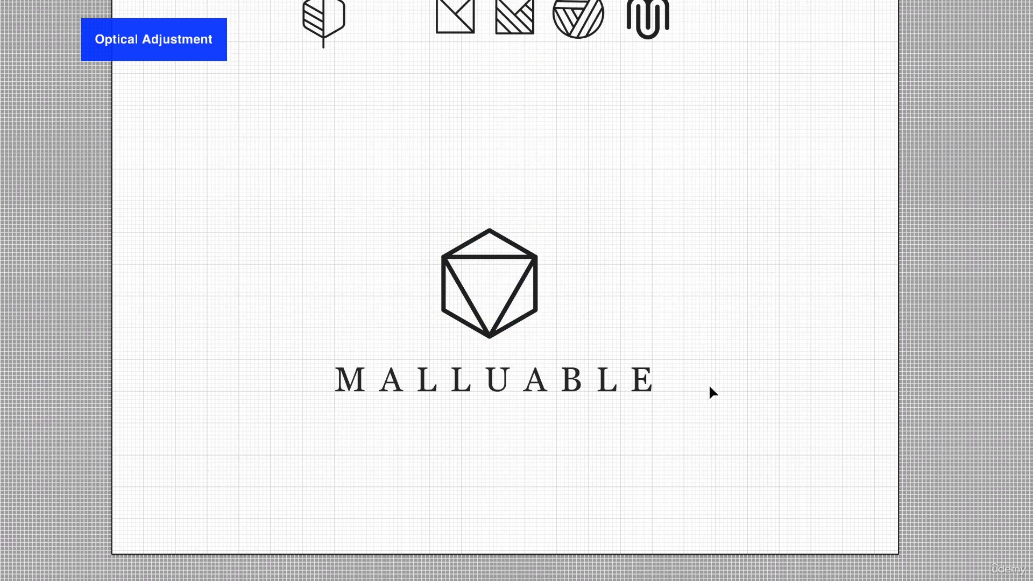
{"action": "left_click_drag", "start_coordinate": [393, 192], "coordinate": [556, 342]}
{"action": "left_click", "coordinate": [587, 242]}
{"action": "scroll", "coordinate": [599, 303], "scroll_direction": "down", "scroll_amount": 5}
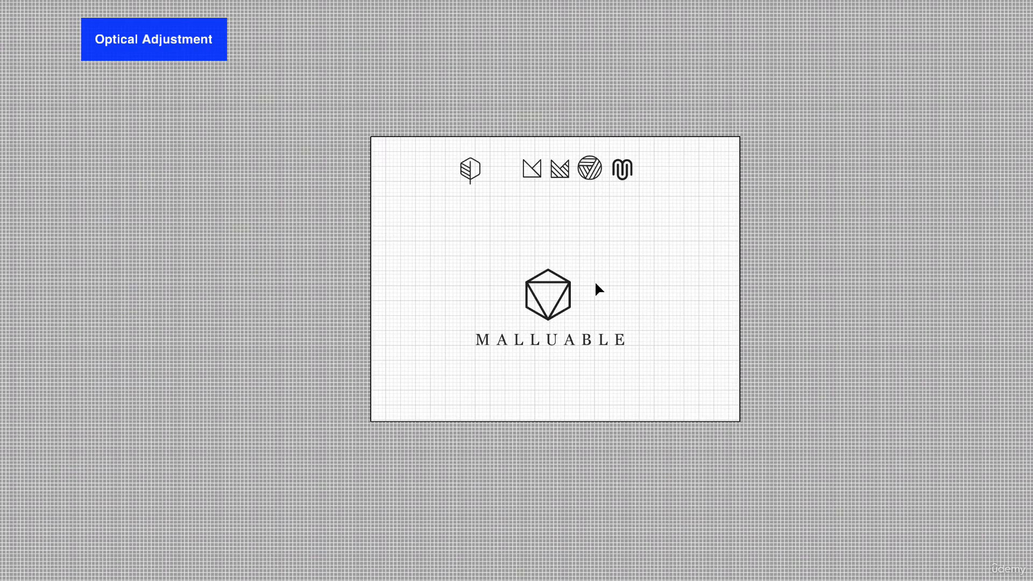
Shift the hexagon icon slightly to the right so it looks optically centred over the wordmark.
{"action": "scroll", "coordinate": [597, 289], "scroll_direction": "up", "scroll_amount": 10}
{"action": "scroll", "coordinate": [493, 314], "scroll_direction": "left", "scroll_amount": 1}
{"action": "scroll", "coordinate": [501, 318], "scroll_direction": "down", "scroll_amount": 1}
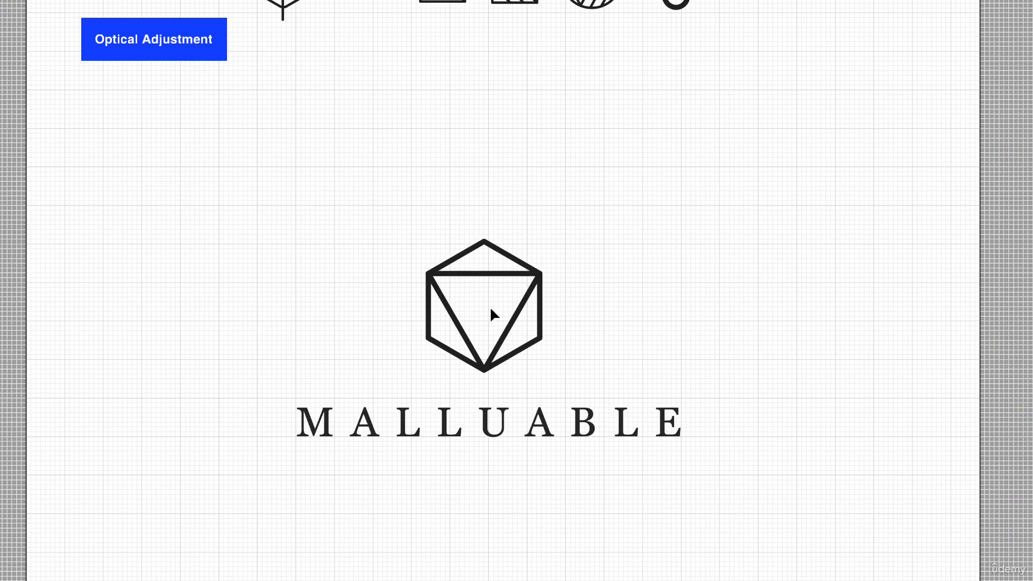
{"action": "left_click", "coordinate": [541, 303]}
{"action": "mouse_move", "coordinate": [541, 291]}
{"action": "left_mouse_down"}
{"action": "mouse_move", "coordinate": [522, 285]}
{"action": "mouse_move", "coordinate": [542, 290]}
{"action": "left_mouse_up"}
{"action": "left_click", "coordinate": [683, 353]}
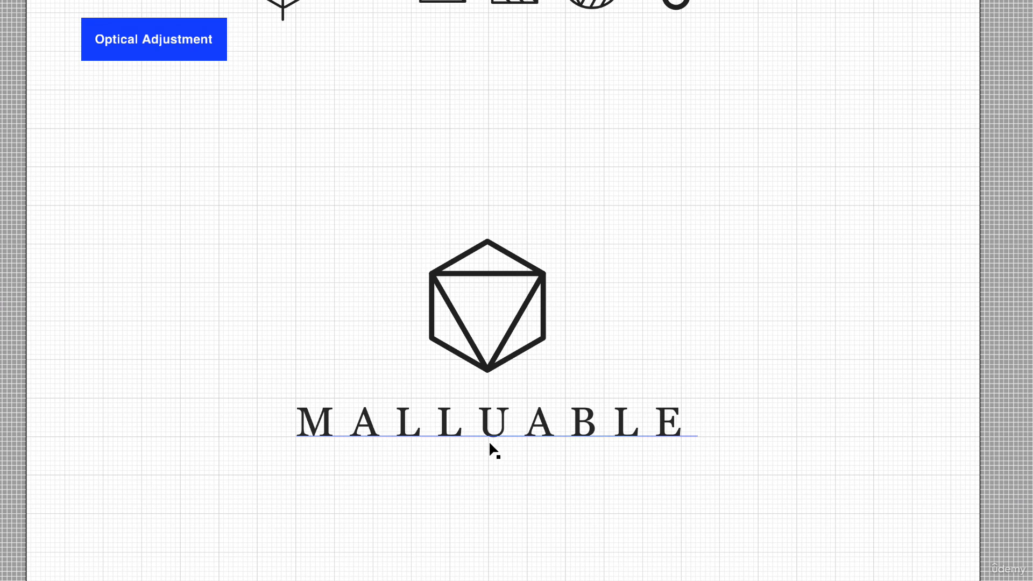
{"action": "scroll", "coordinate": [501, 452], "scroll_direction": "up", "scroll_amount": 2}
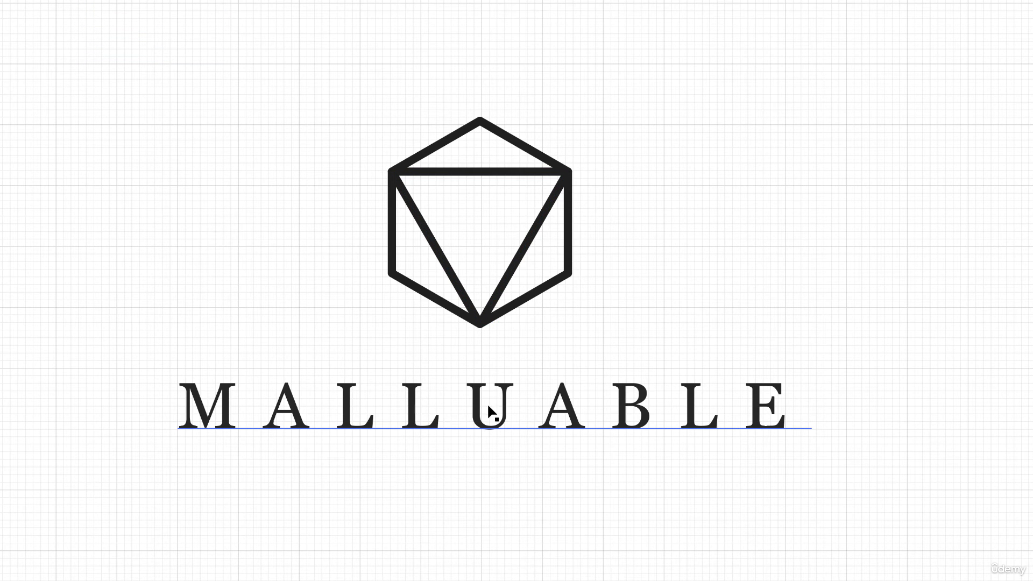
{"action": "scroll", "coordinate": [486, 403], "scroll_direction": "down", "scroll_amount": 3}
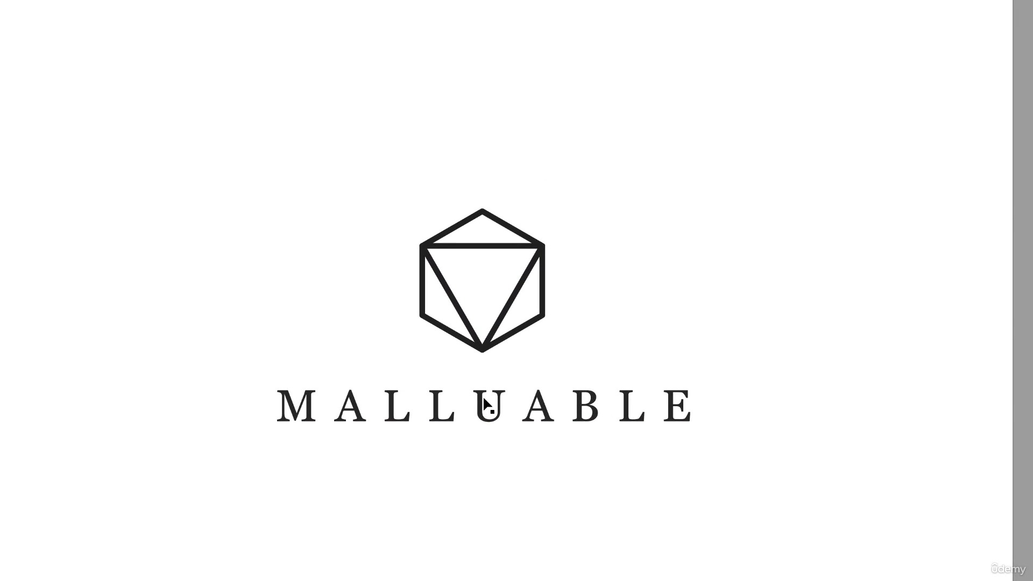
Move the hexagon icon well above the wordmark to leave a large gap between them.
{"action": "left_click_drag", "start_coordinate": [381, 195], "coordinate": [530, 328]}
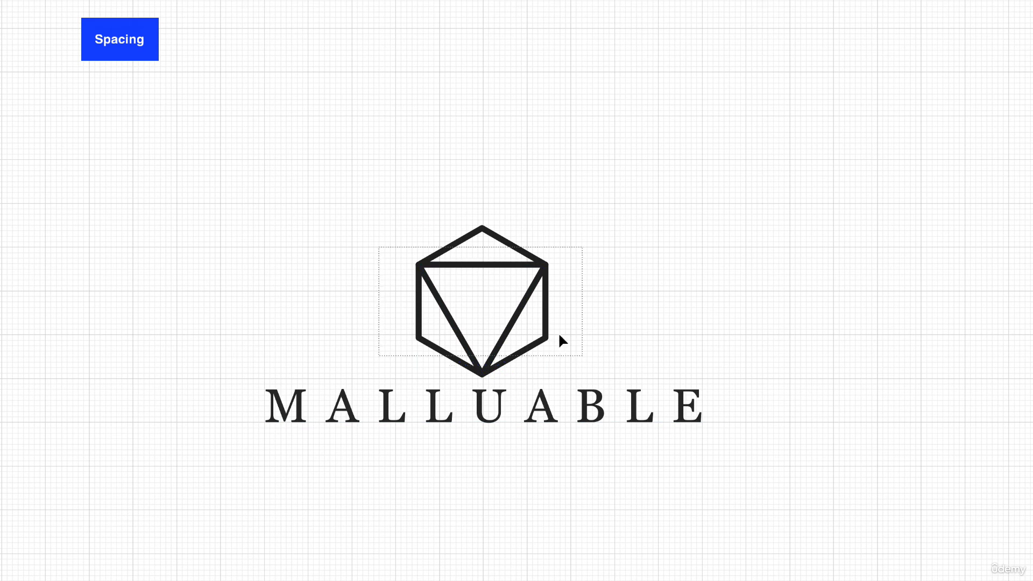
{"action": "left_click", "coordinate": [520, 312]}
{"action": "left_click_drag", "start_coordinate": [520, 312], "coordinate": [521, 243]}
{"action": "left_click", "coordinate": [672, 311]}
{"action": "scroll", "coordinate": [605, 454], "scroll_direction": "down", "scroll_amount": 2}
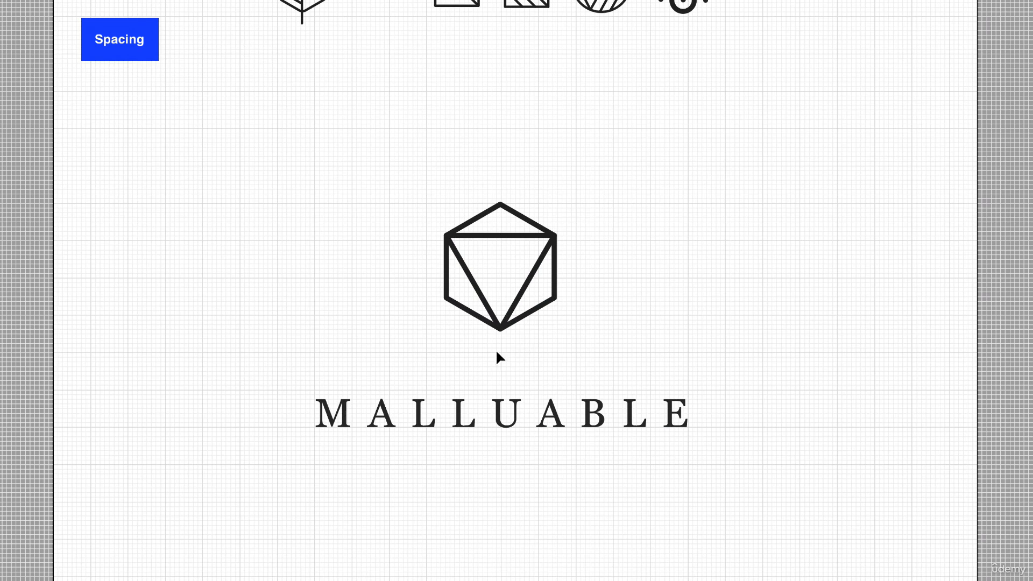
Lower the hexagon icon until it sits close above the wordmark.
{"action": "left_click", "coordinate": [539, 308]}
{"action": "scroll", "coordinate": [515, 337], "scroll_direction": "up", "scroll_amount": 3}
{"action": "left_click_drag", "start_coordinate": [511, 296], "coordinate": [509, 366]}
{"action": "left_click", "coordinate": [705, 395]}
Raise the hexagon icon slightly so its gap to the wordmark about equals the height of the letters.
{"action": "key", "text": "ctrl+a"}
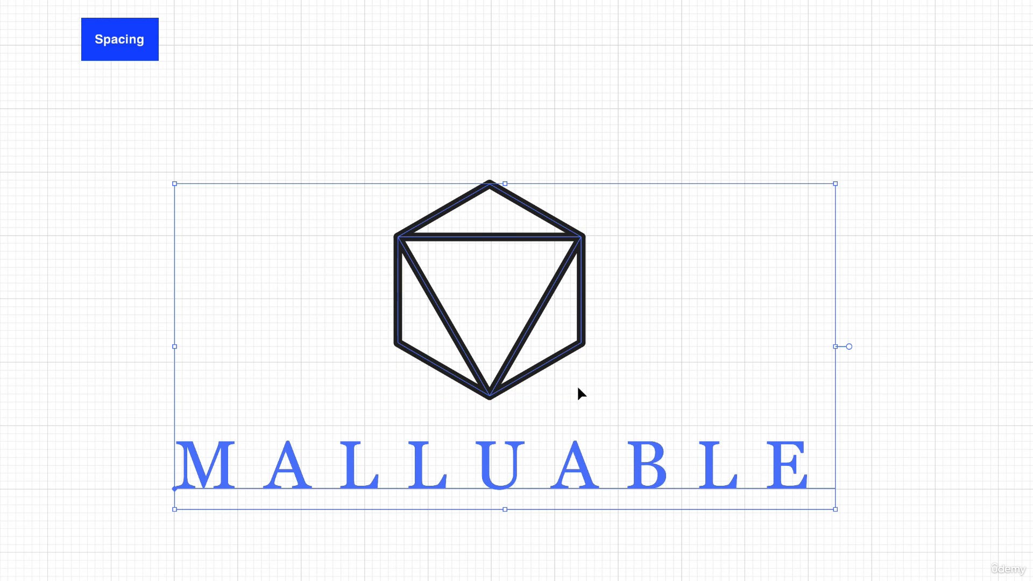
{"action": "left_click", "coordinate": [506, 392]}
{"action": "left_click_drag", "start_coordinate": [492, 390], "coordinate": [492, 384]}
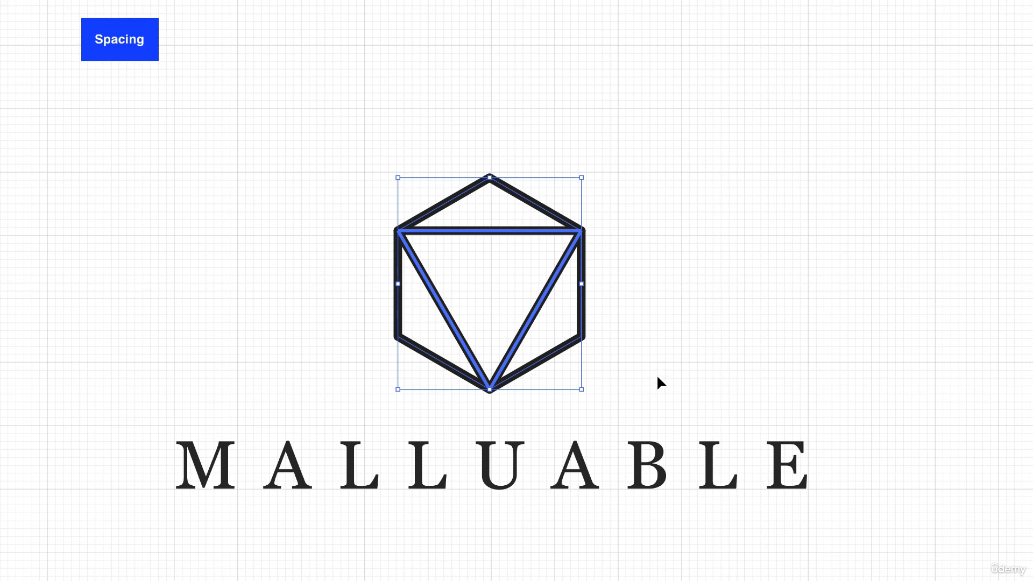
{"action": "left_click", "coordinate": [624, 352]}
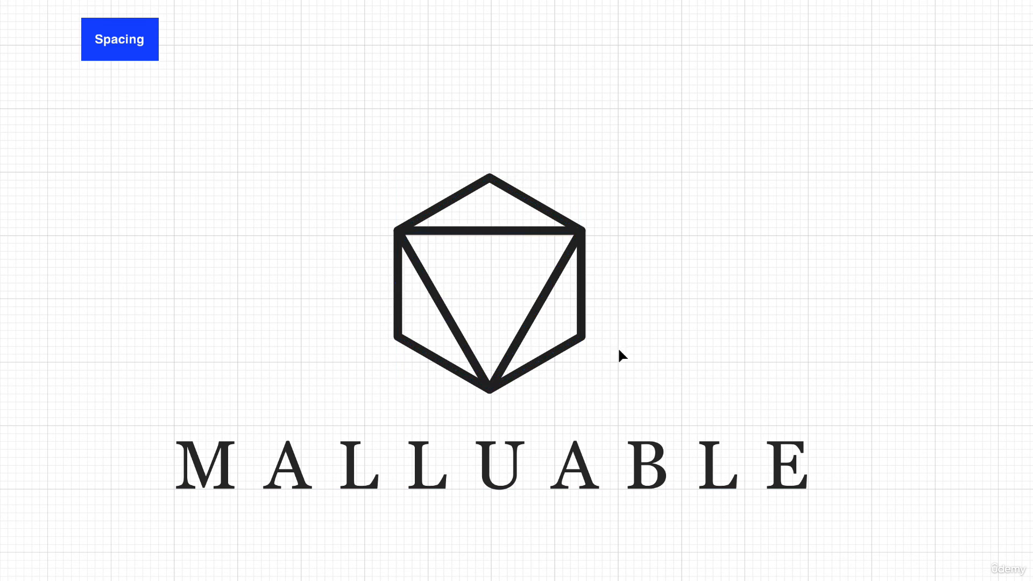
Nudge the whole hexagon icon up three small increments to fine-tune its spacing from the wordmark.
{"action": "scroll", "coordinate": [510, 430], "scroll_direction": "down", "scroll_amount": 5}
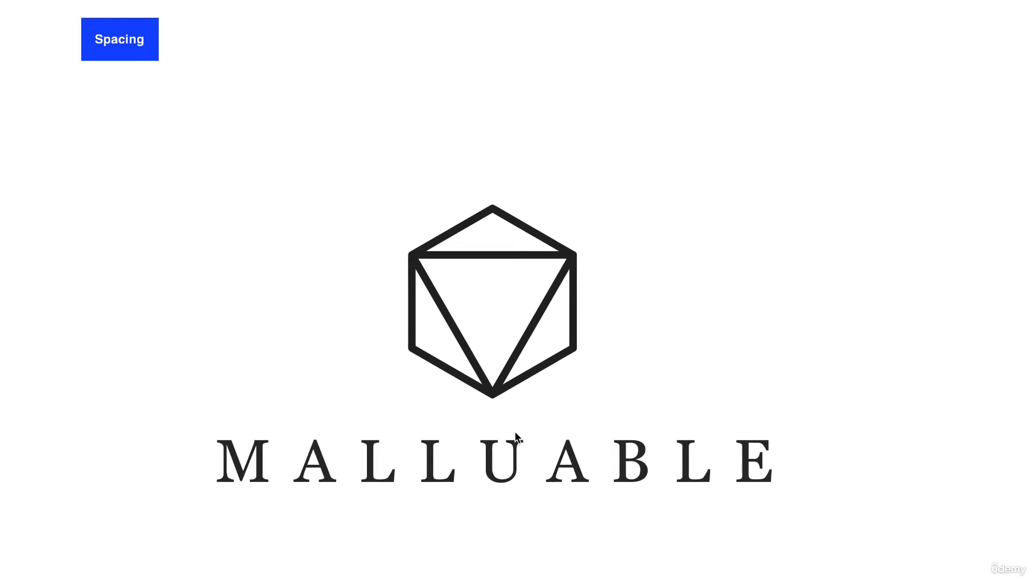
{"action": "left_click_drag", "start_coordinate": [399, 229], "coordinate": [603, 382]}
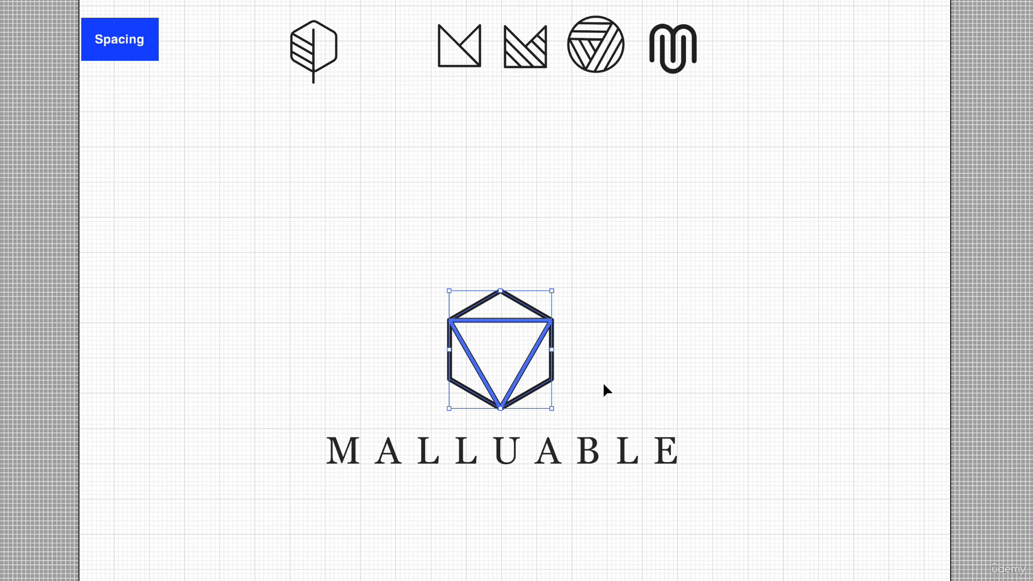
{"action": "key", "text": "Up"}
{"action": "key", "text": "Up"}
{"action": "key", "text": "Up"}
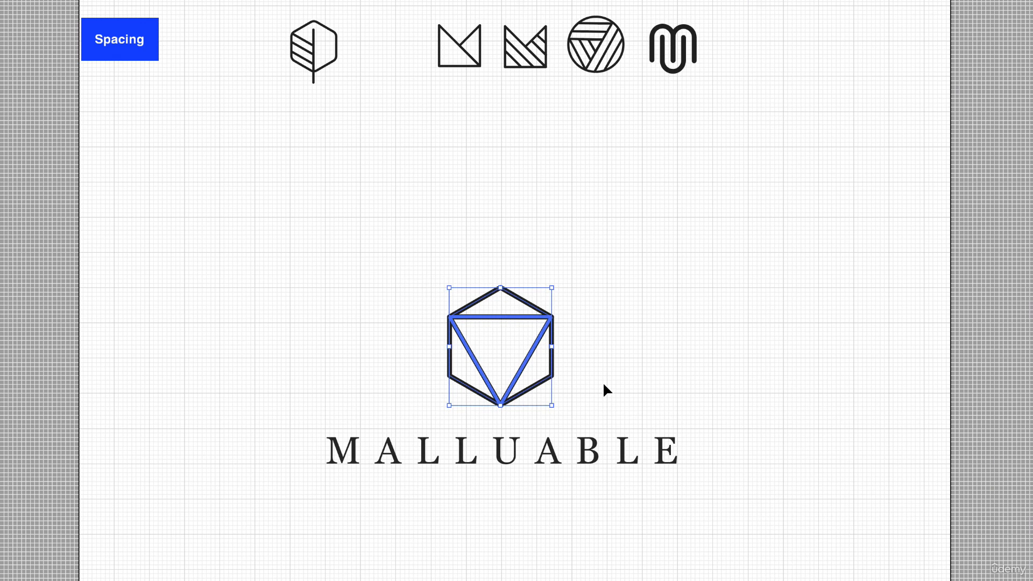